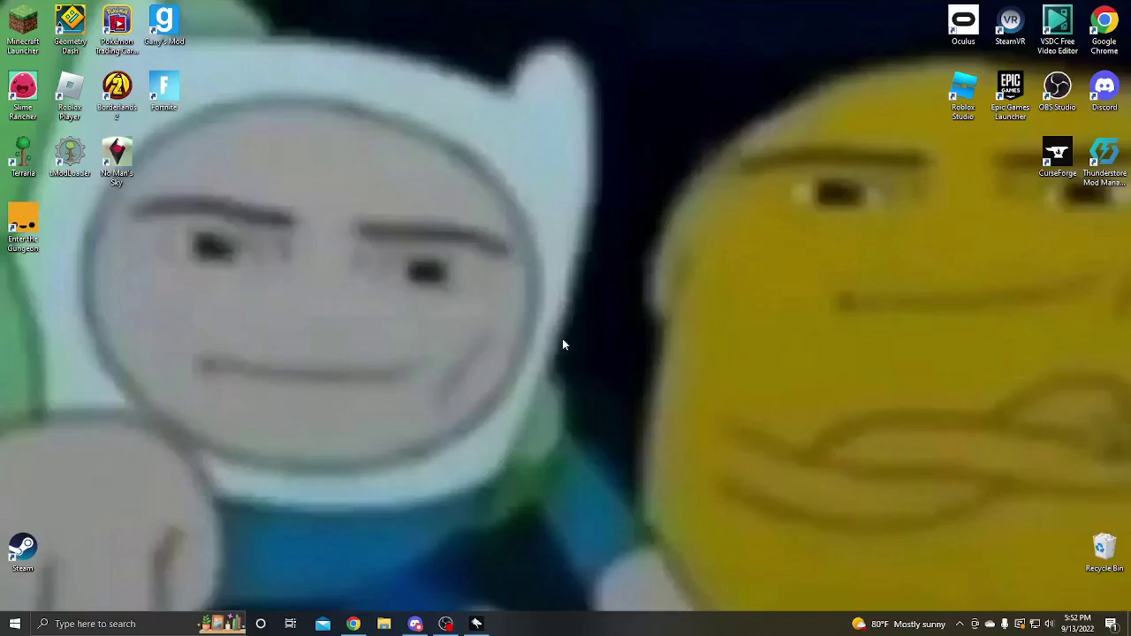
- Switch to Chrome and browse the Enter the Gungeon mod list on Thunderstore
mouse_move(355, 626)
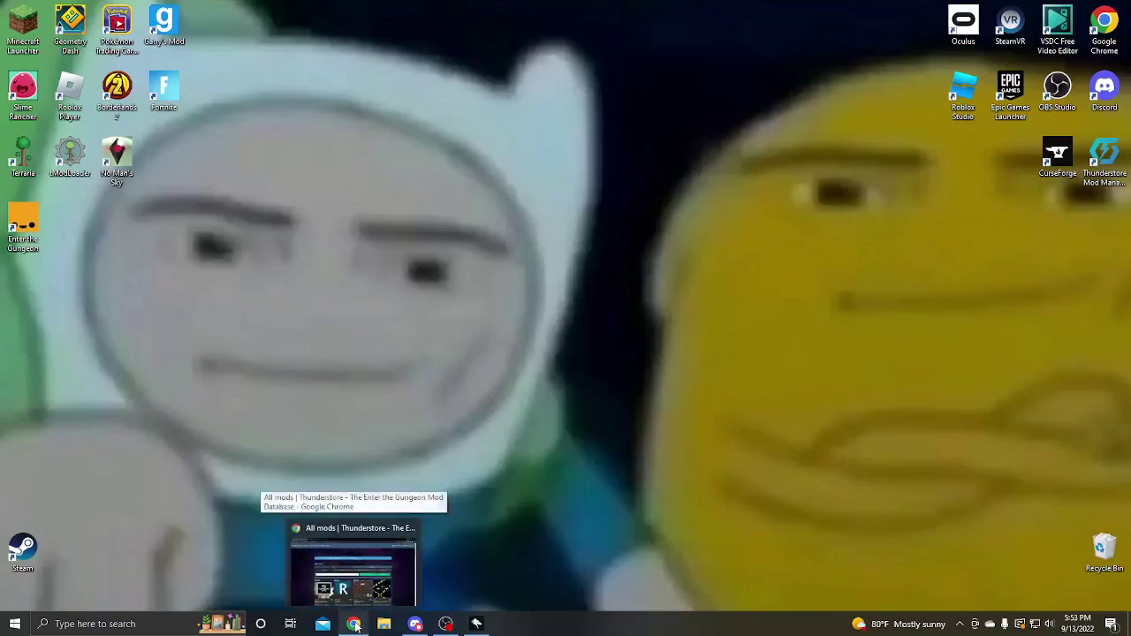
left_click(355, 576)
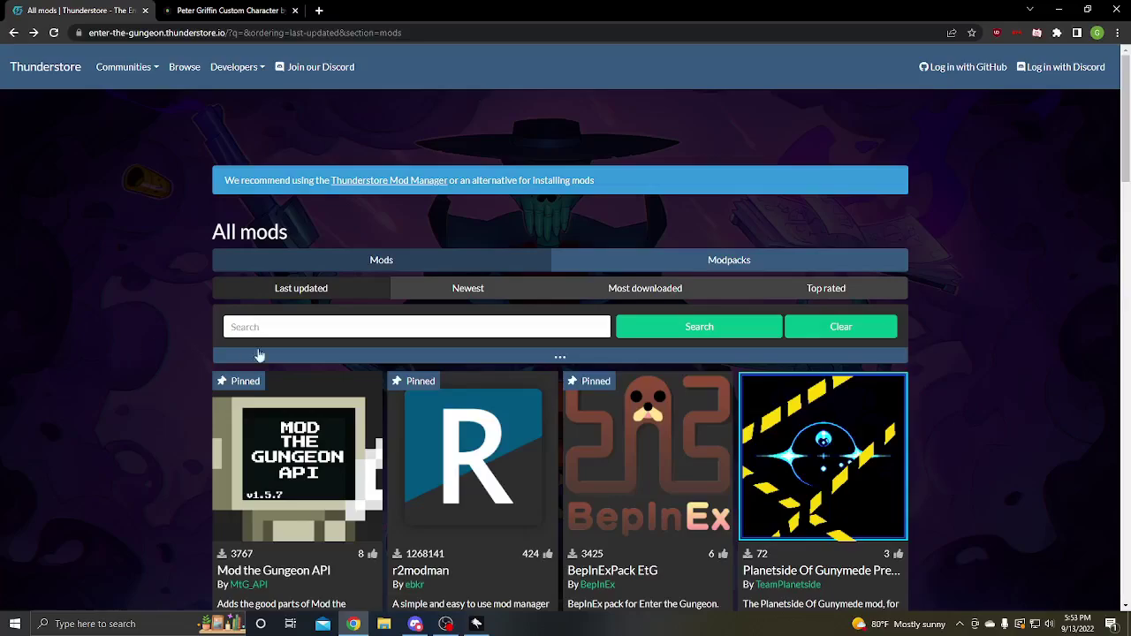
scroll(302, 339, "down", 9)
scroll(394, 344, "down", 10)
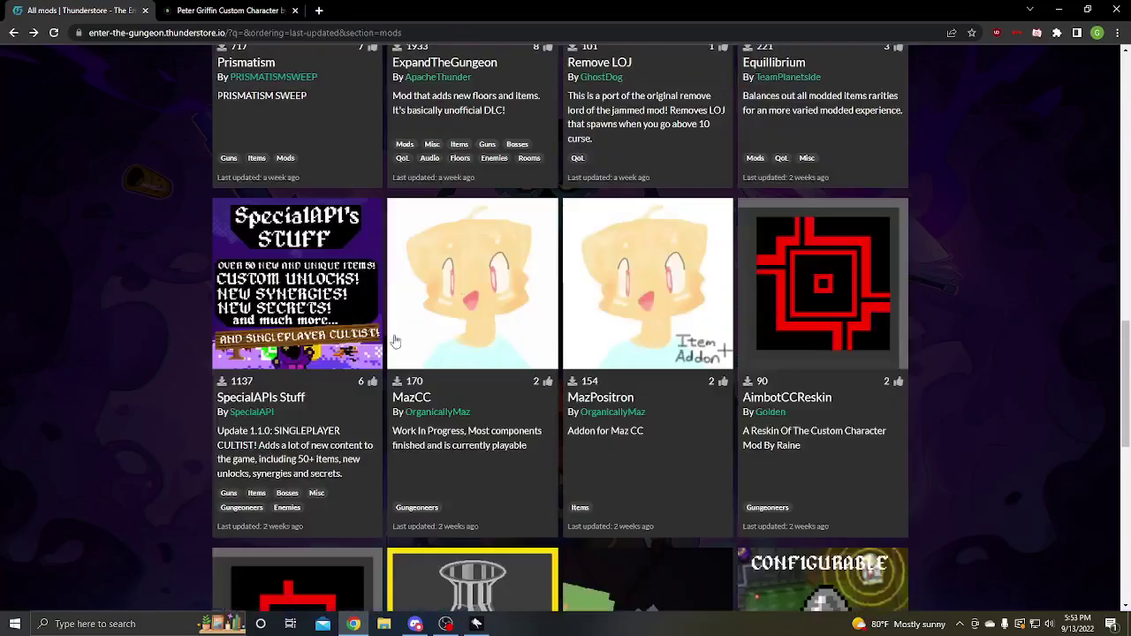
scroll(495, 425, "up", 4)
scroll(495, 425, "up", 15)
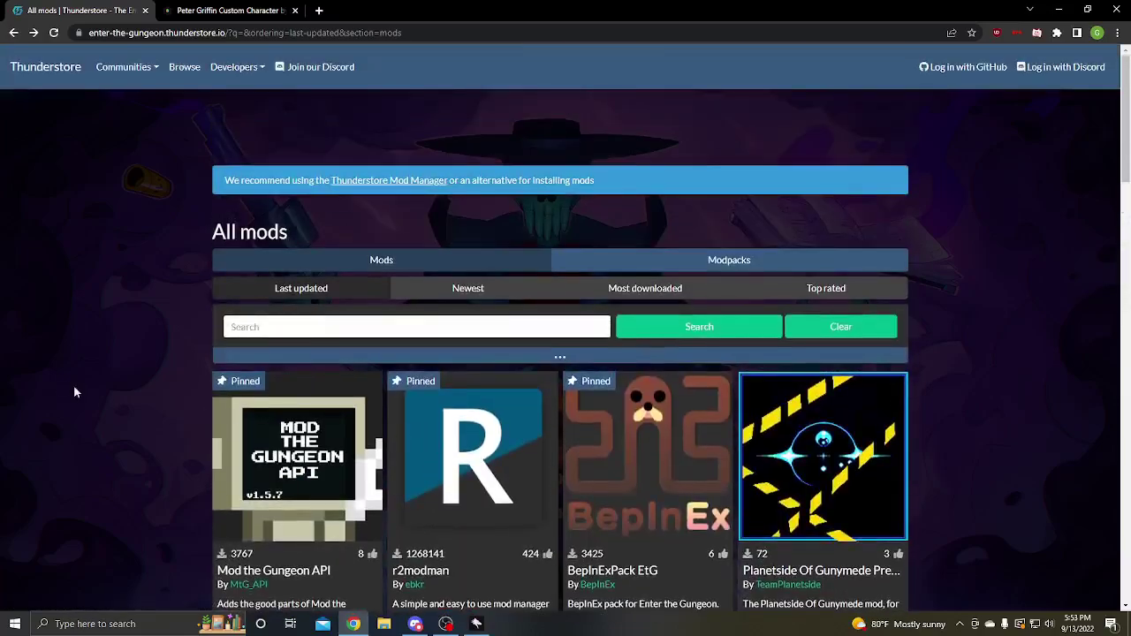
- Open the BepInExPack EtG mod page, read its README and manual installation instructions, and return to the mod list
left_click(654, 455)
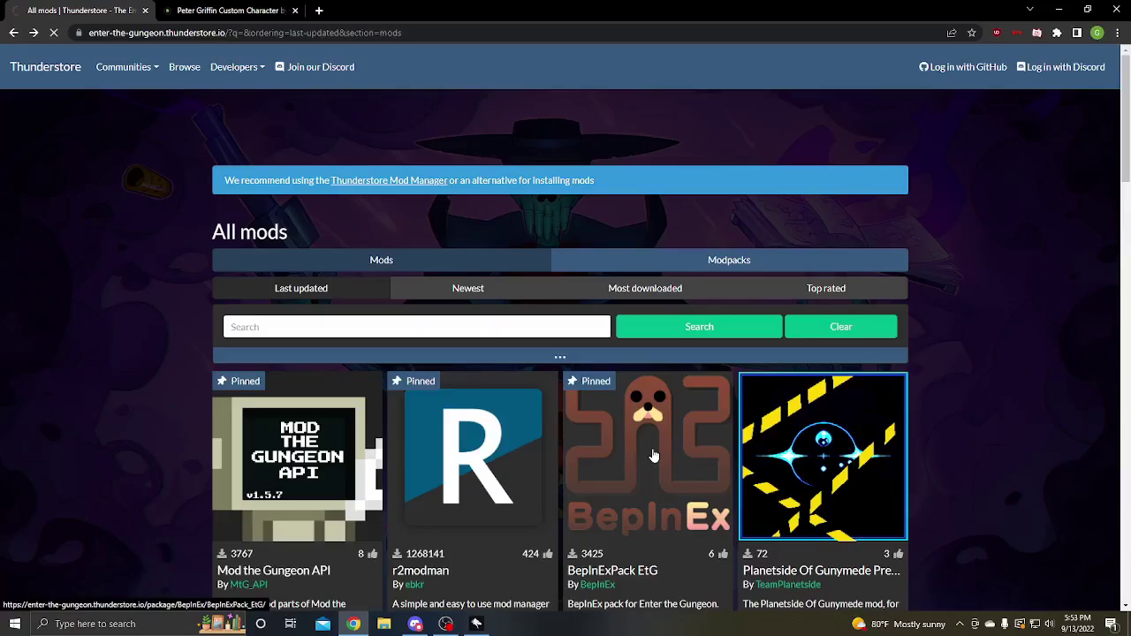
scroll(609, 433, "down", 2)
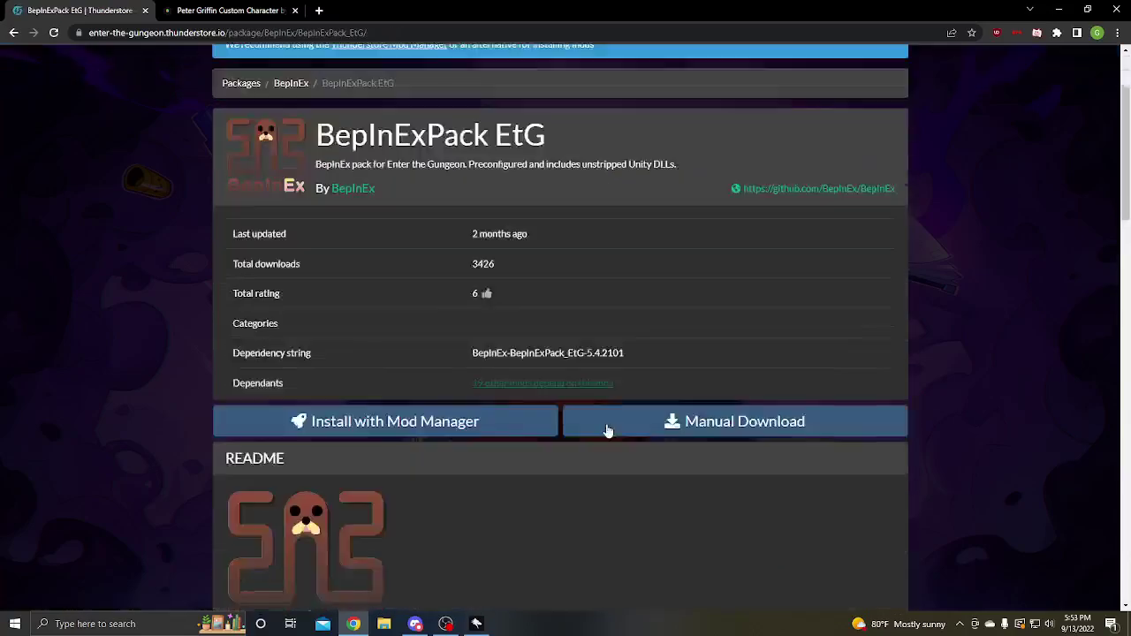
scroll(608, 430, "down", 10)
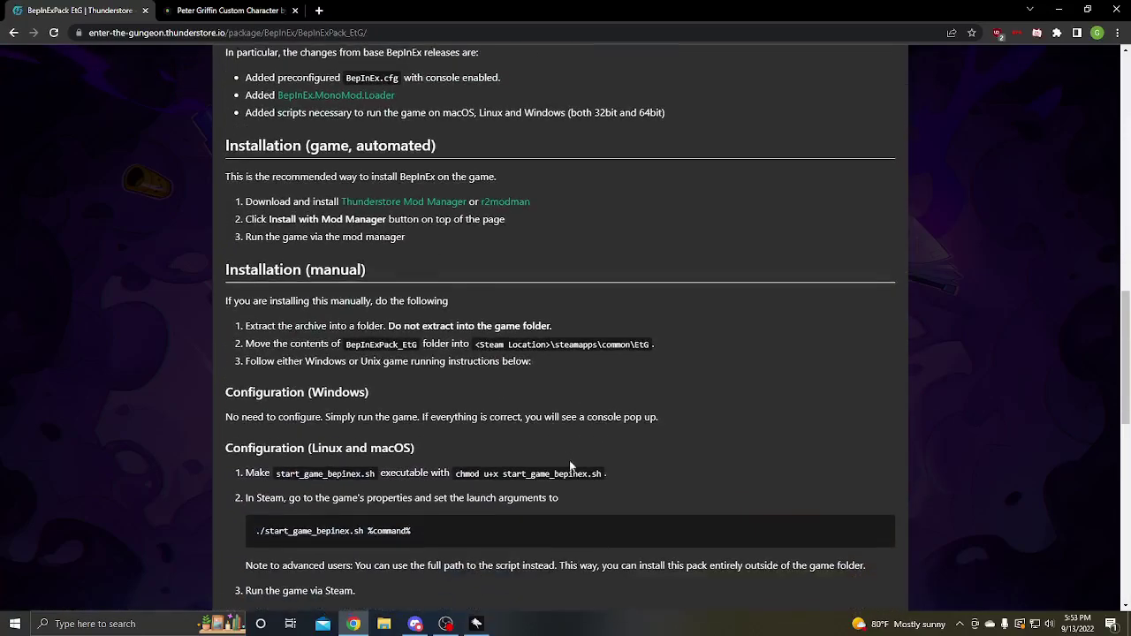
scroll(570, 467, "up", 12)
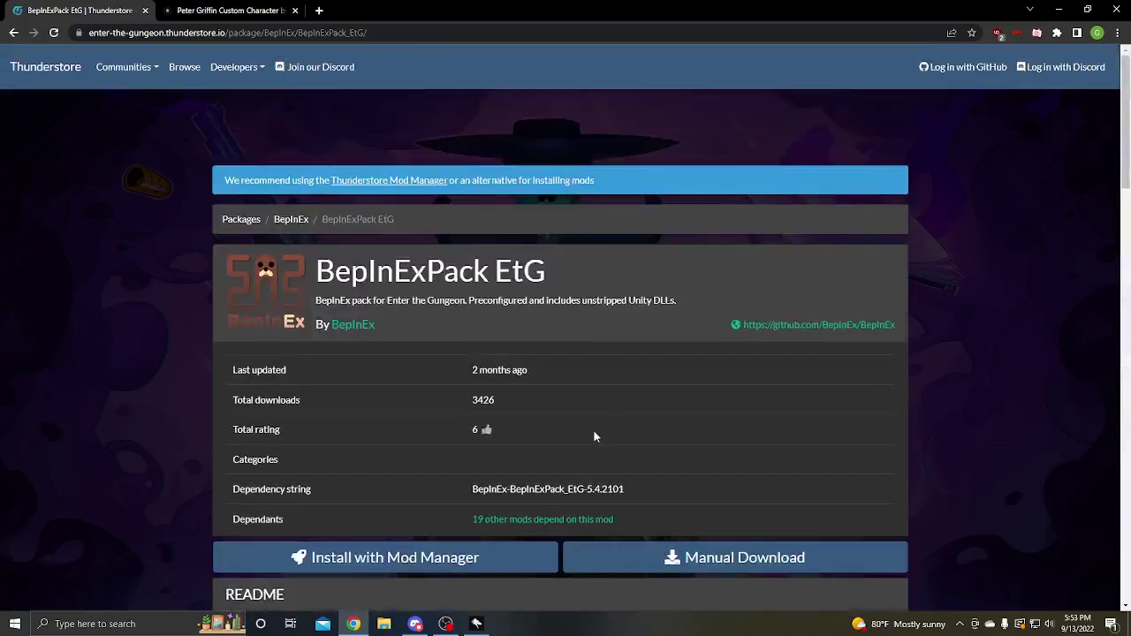
scroll(587, 442, "down", 3)
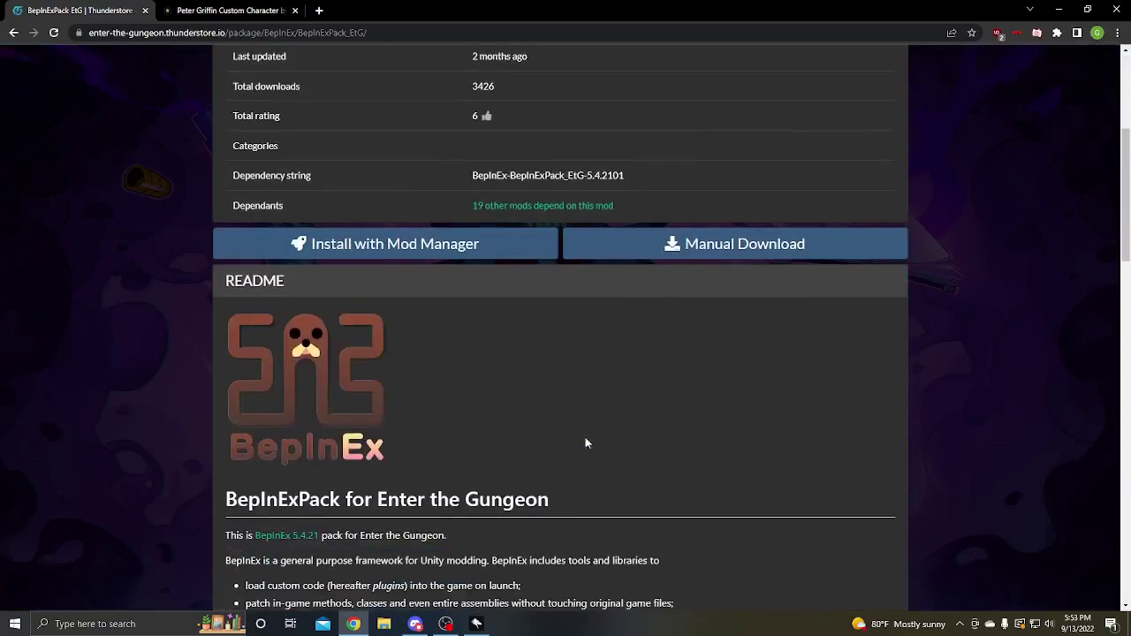
scroll(586, 423, "down", 2)
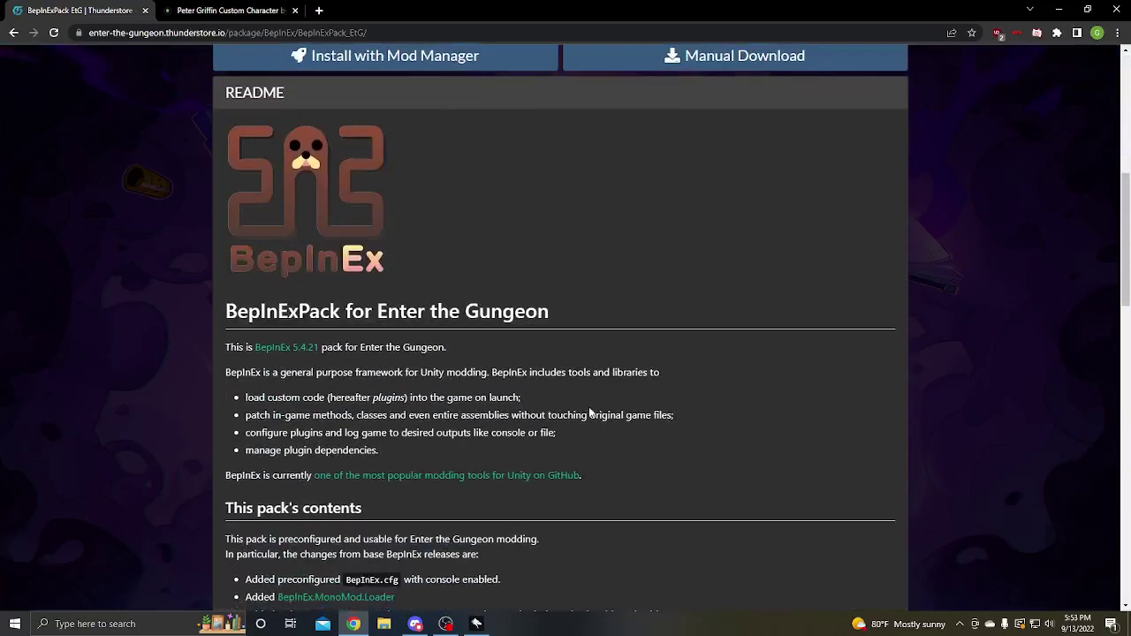
scroll(589, 412, "down", 5)
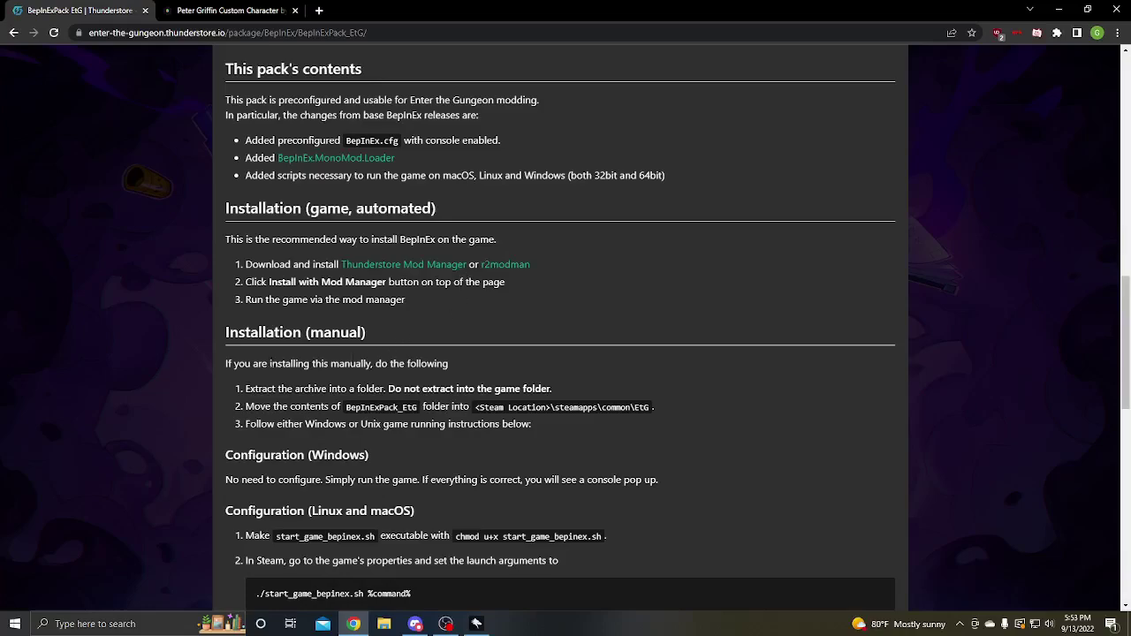
left_click_drag(227, 365, 743, 490)
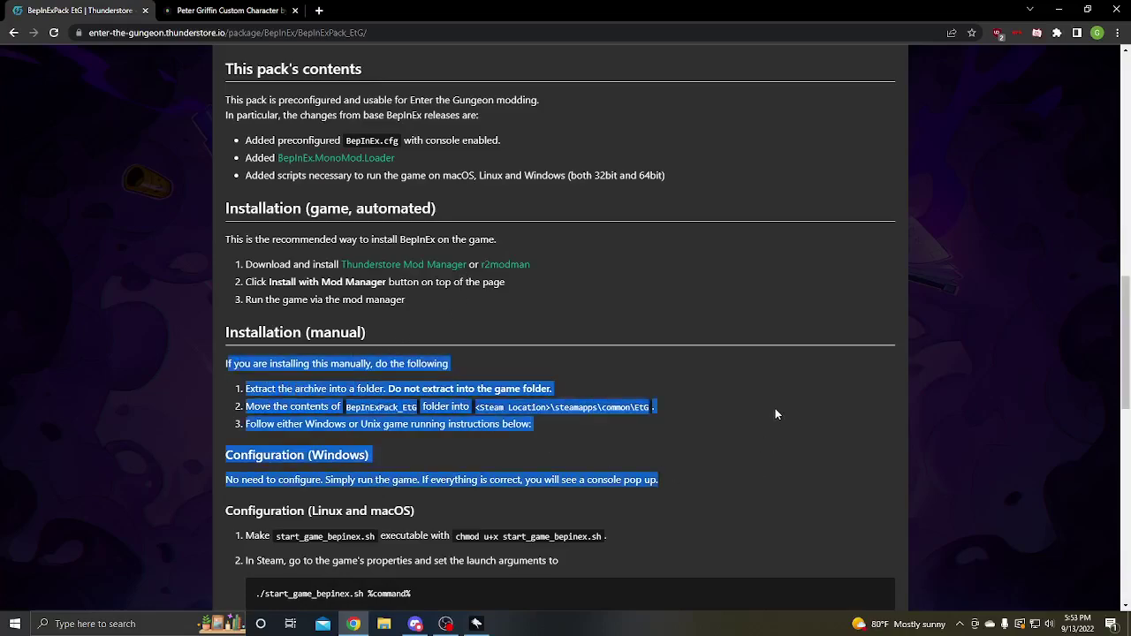
left_click(646, 422)
scroll(641, 400, "up", 15)
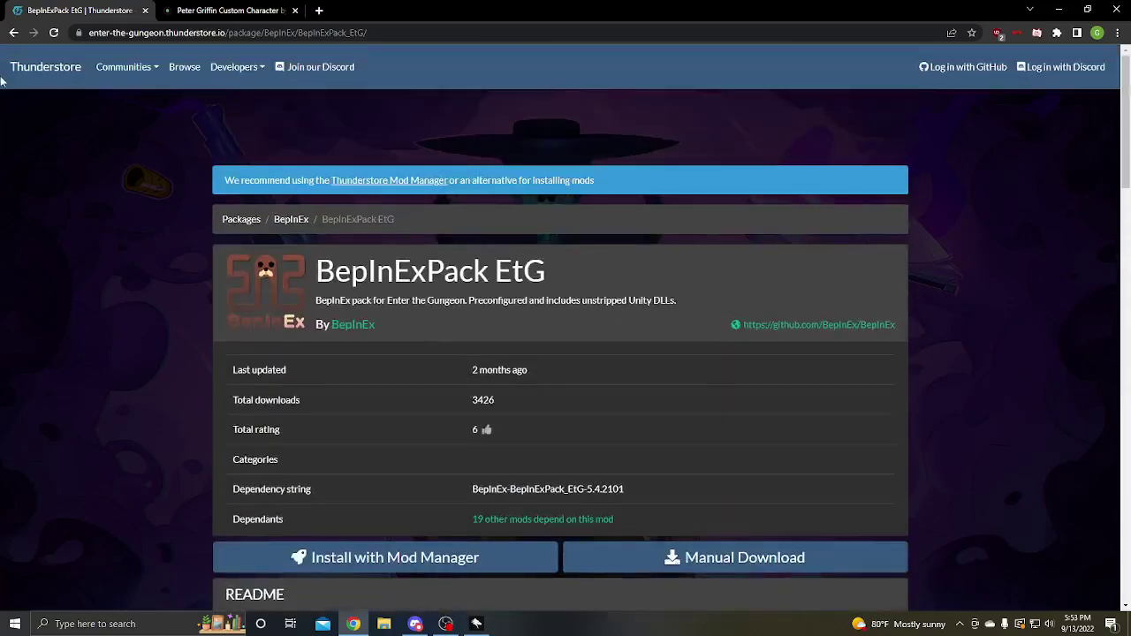
left_click(14, 33)
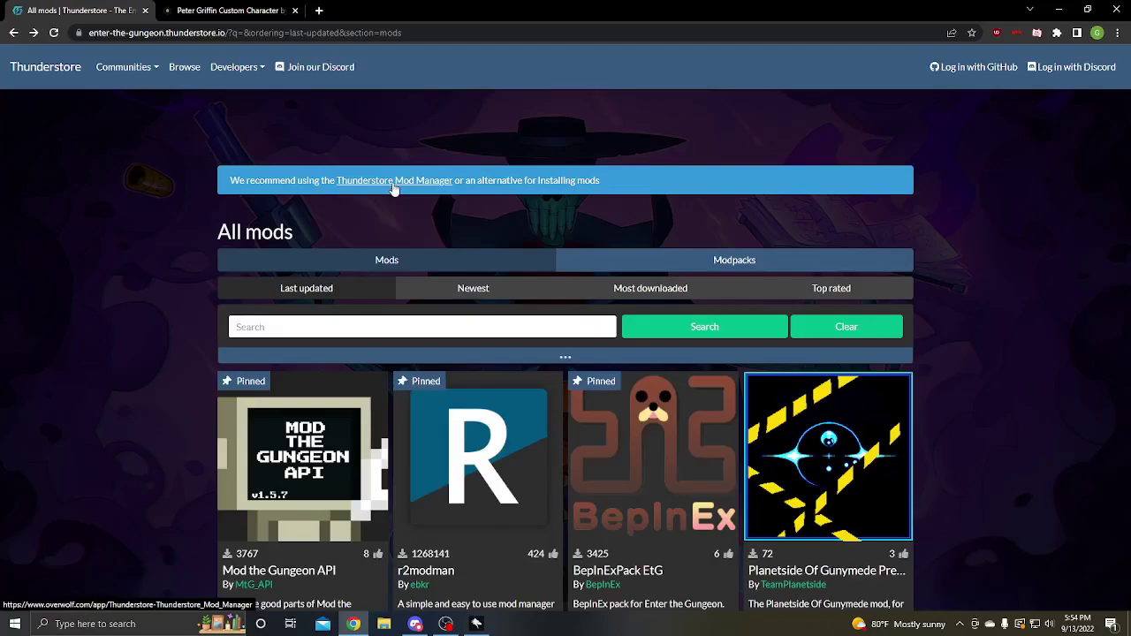
- Switch to the Overwolf store, look at the Thunderstore Mod Manager entry among the mods managers, and close the store
left_click(1059, 9)
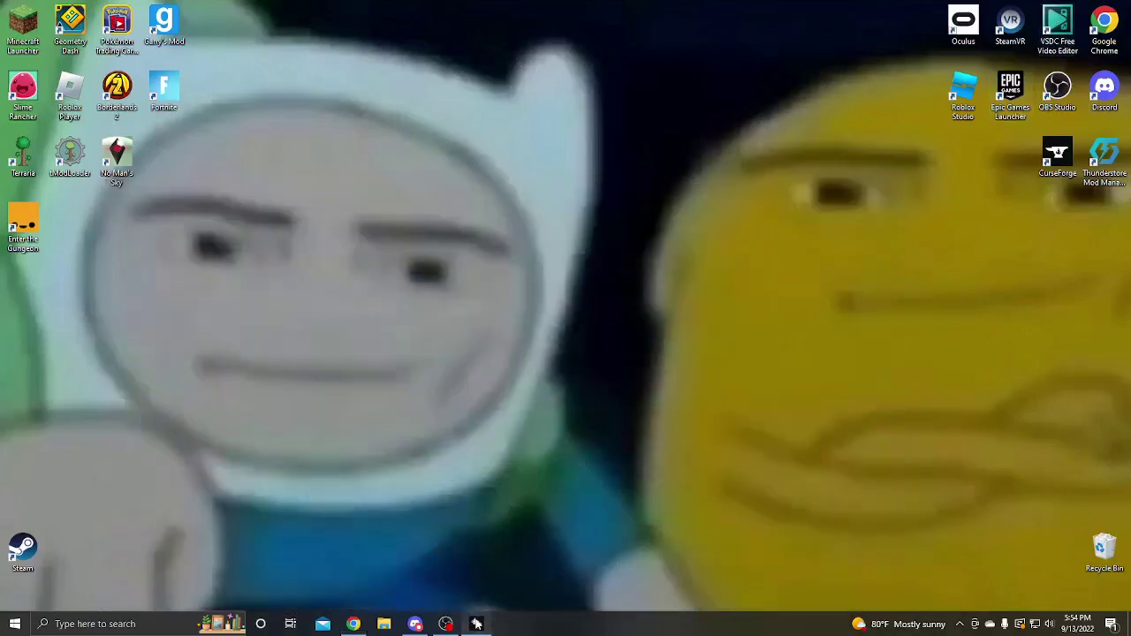
left_click(476, 624)
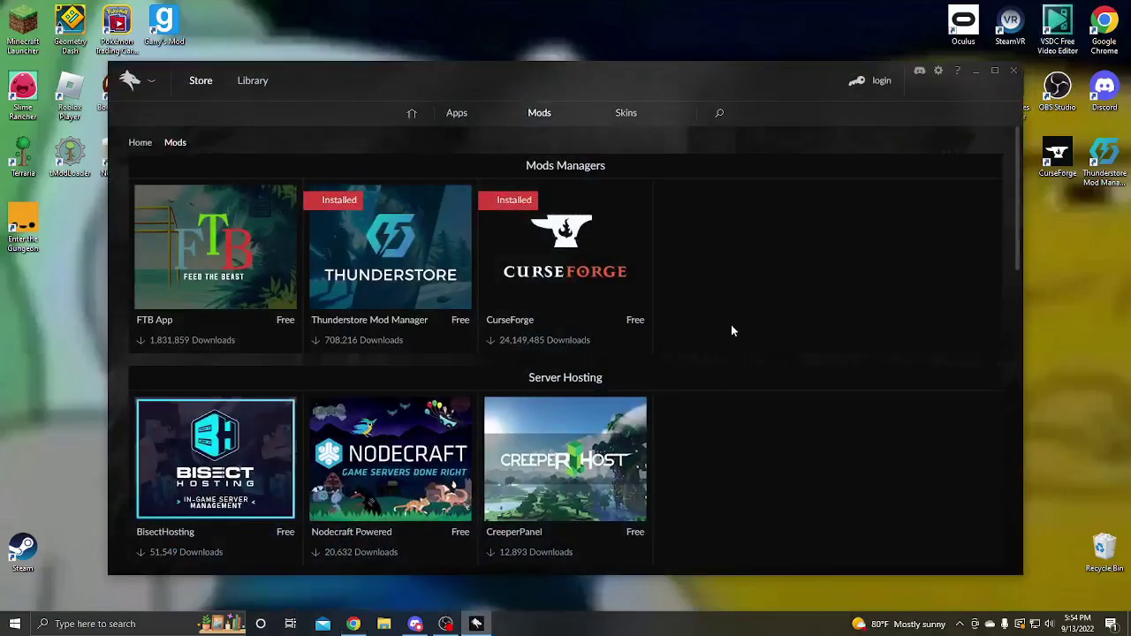
mouse_move(389, 312)
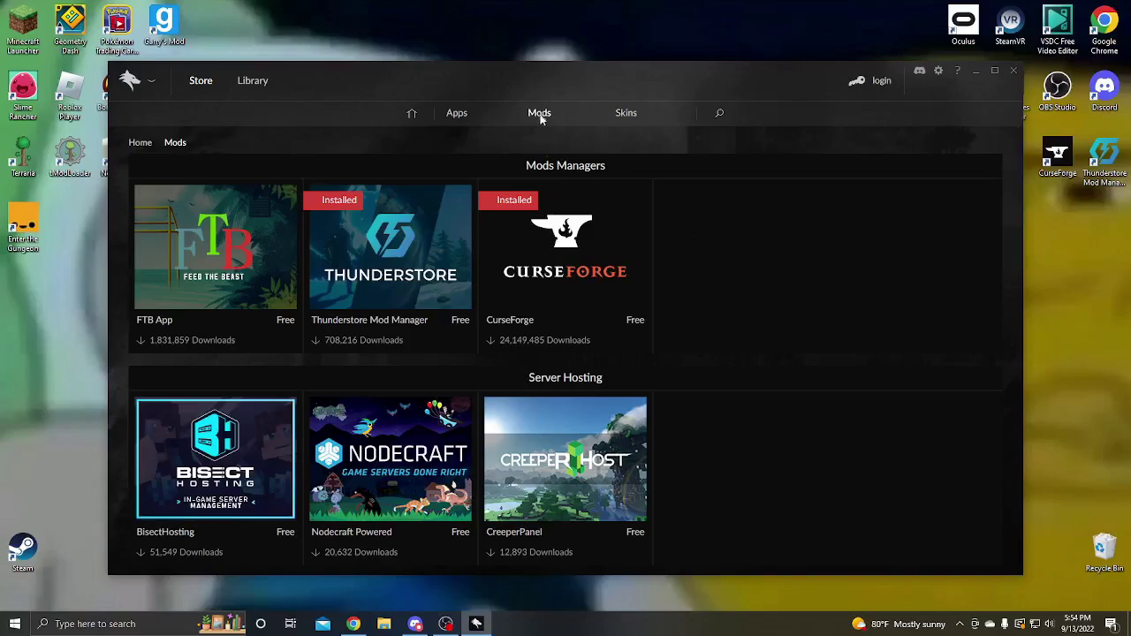
mouse_move(539, 115)
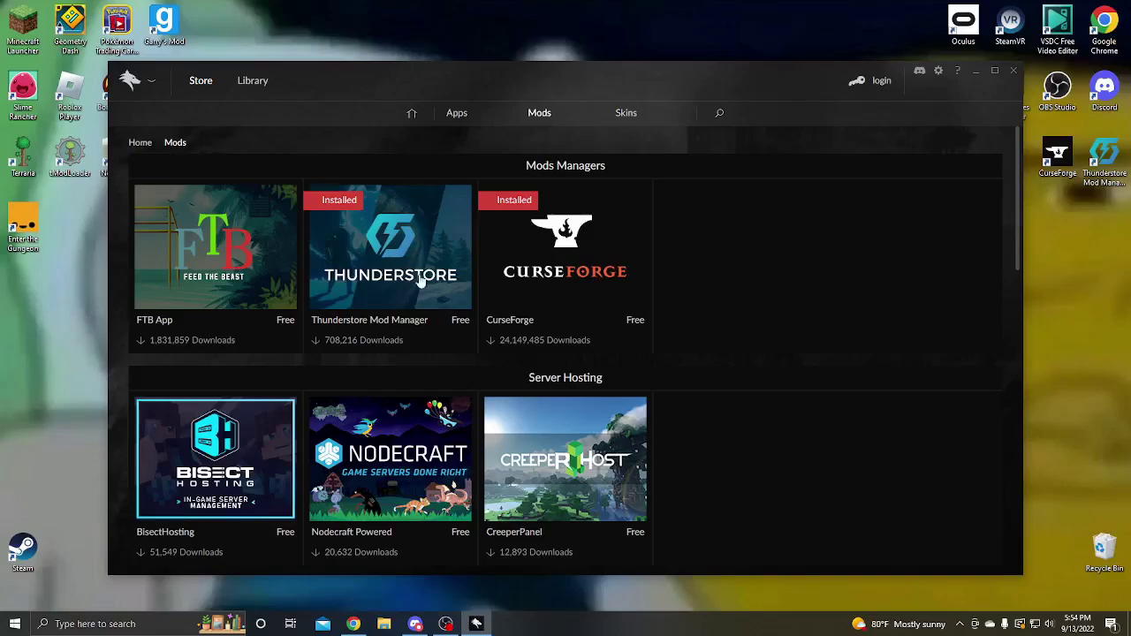
mouse_move(413, 190)
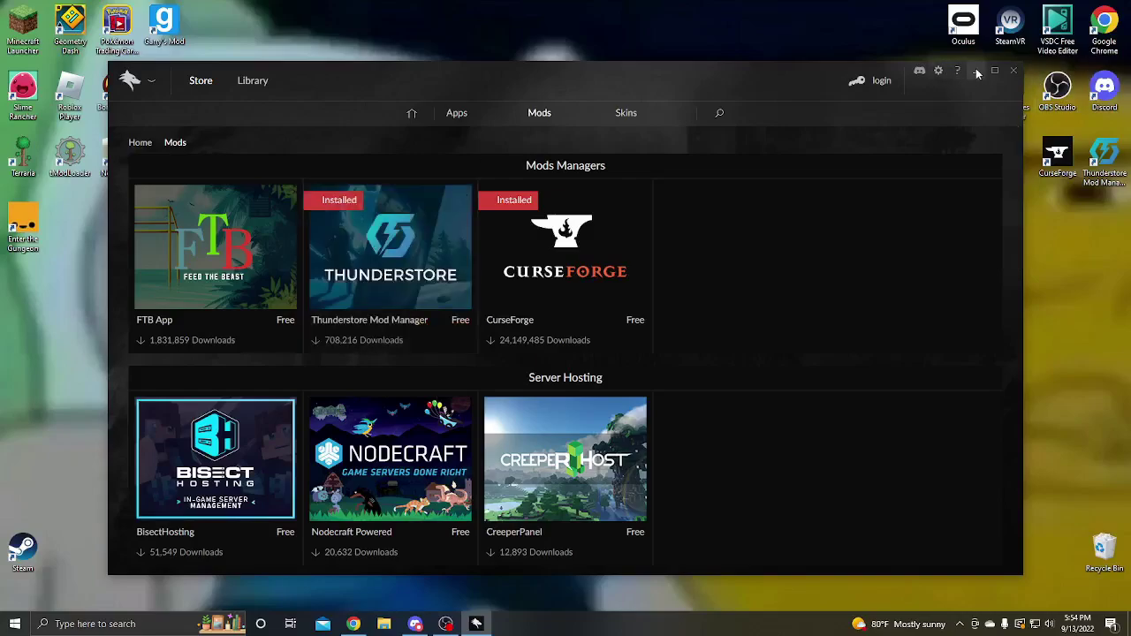
left_click(1013, 71)
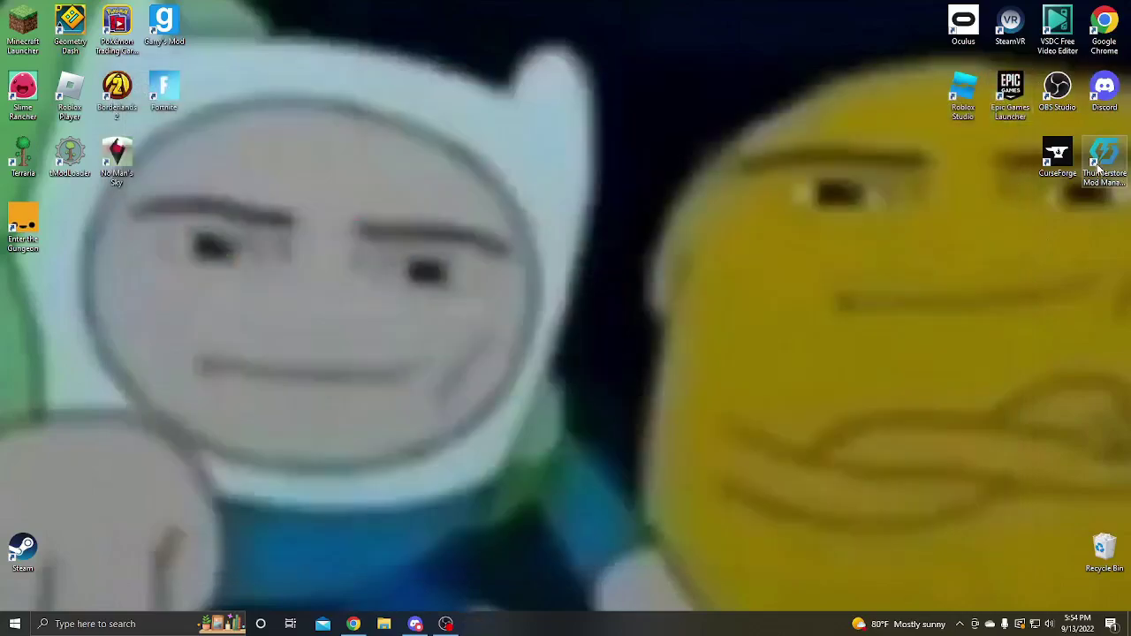
- Launch Thunderstore Mod Manager and look through the games it can manage
double_click(1098, 163)
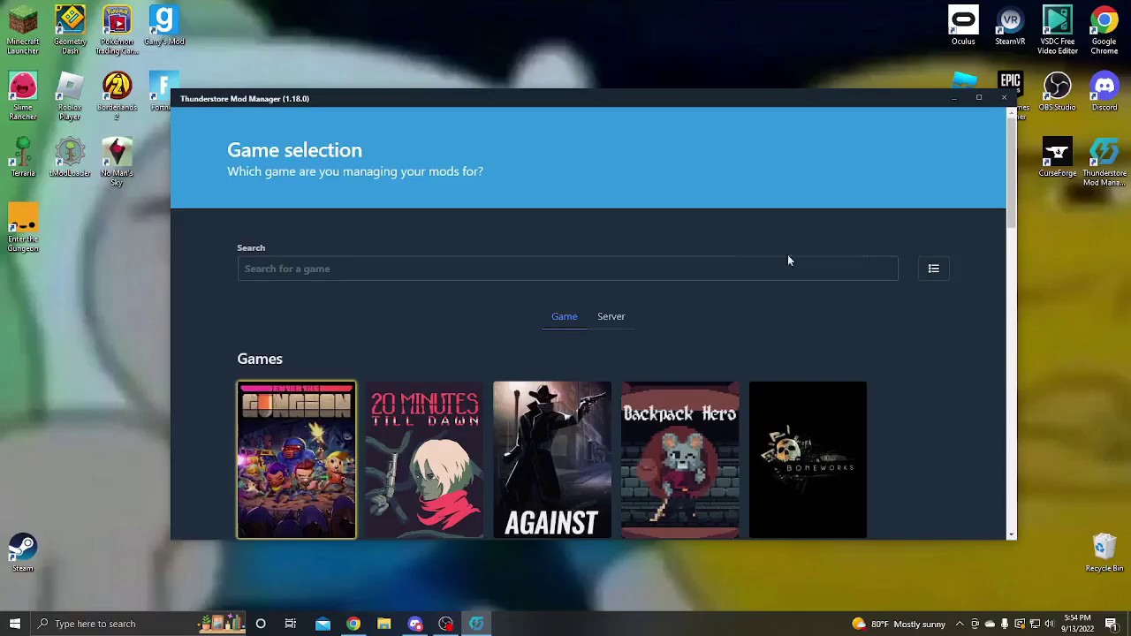
left_click(305, 442)
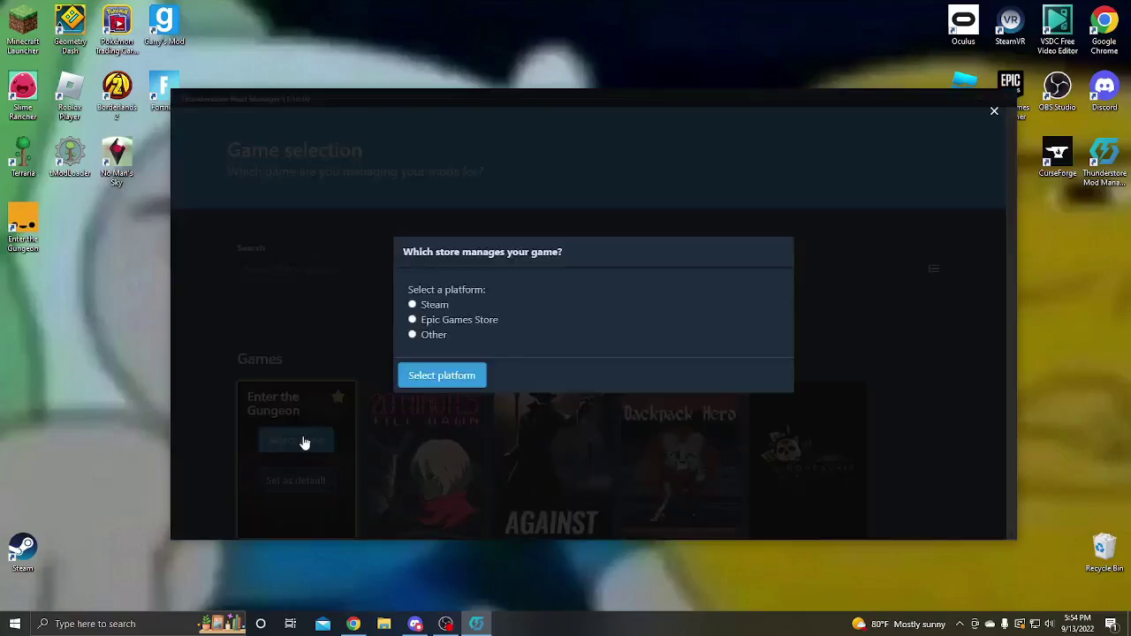
left_click(209, 388)
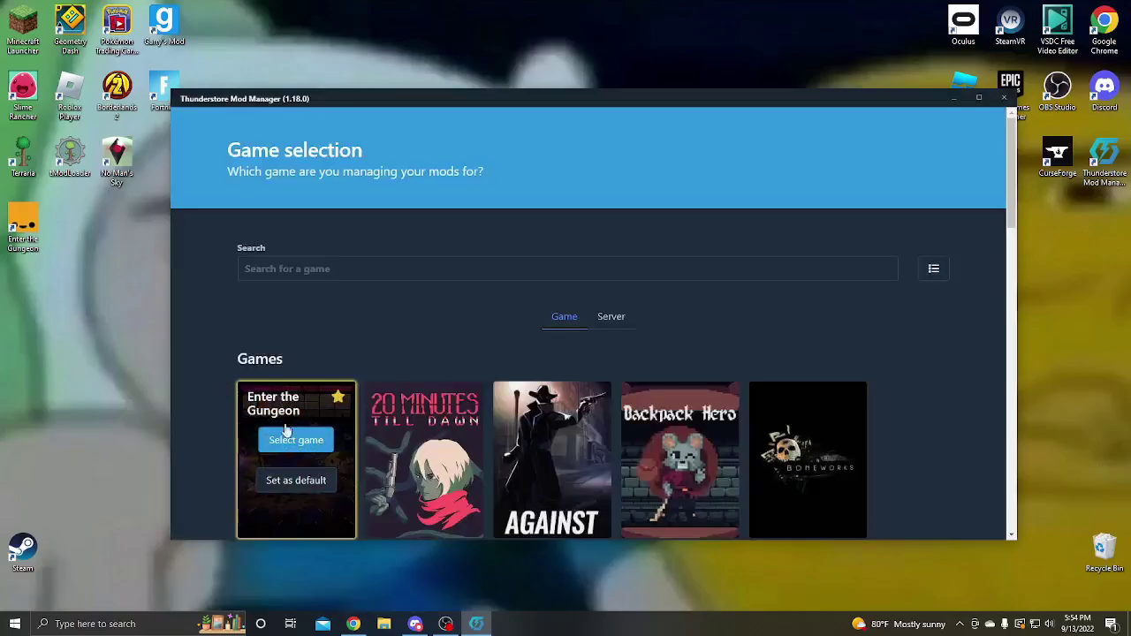
scroll(818, 413, "down", 10)
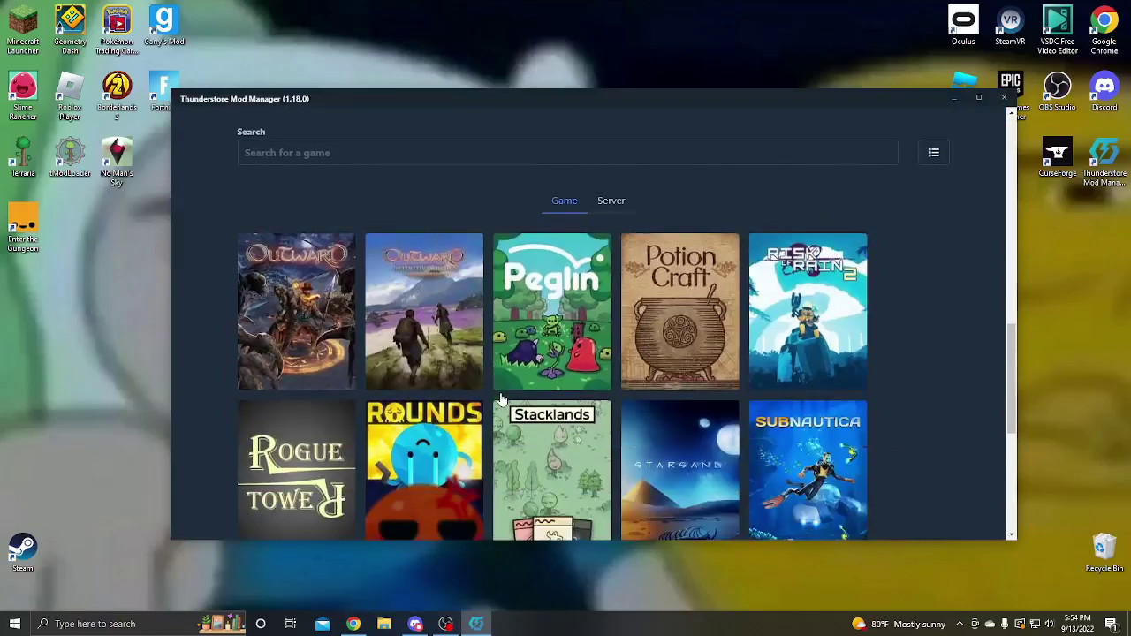
scroll(296, 407, "up", 10)
scroll(287, 407, "down", 1)
scroll(287, 406, "up", 1)
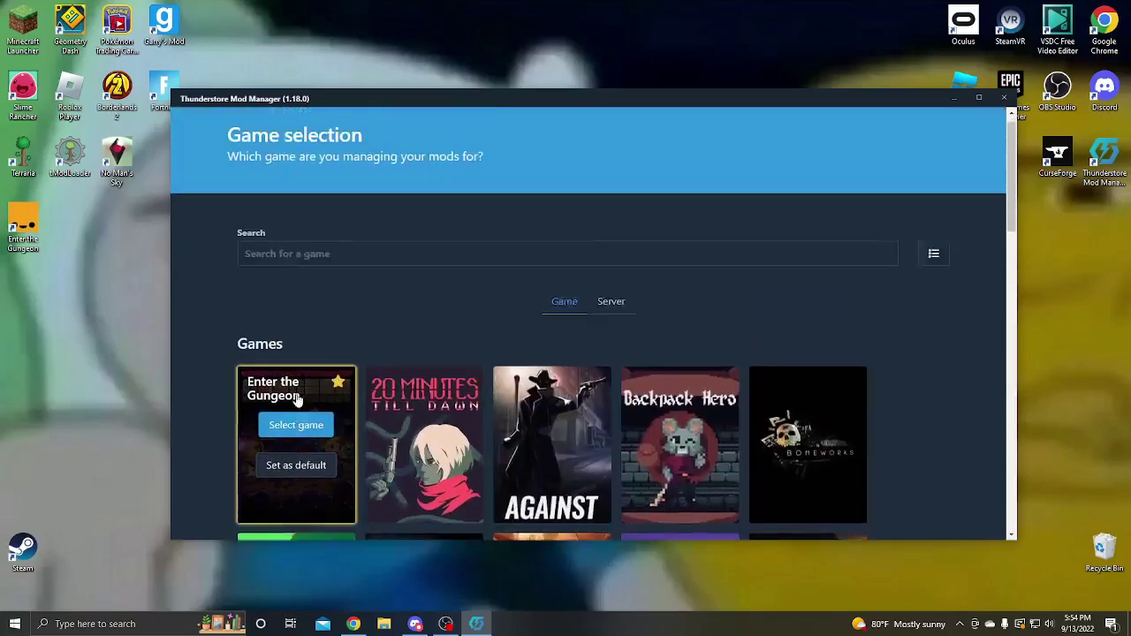
- Select Enter the Gungeon with Steam as its platform and open the Default profile
left_click(298, 439)
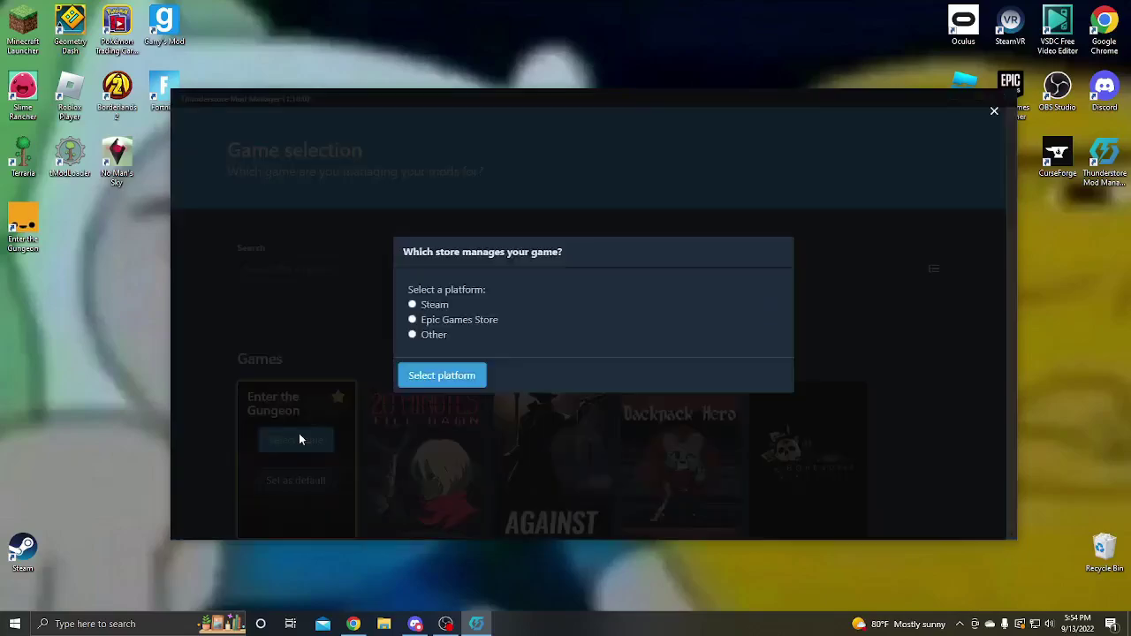
left_click(412, 305)
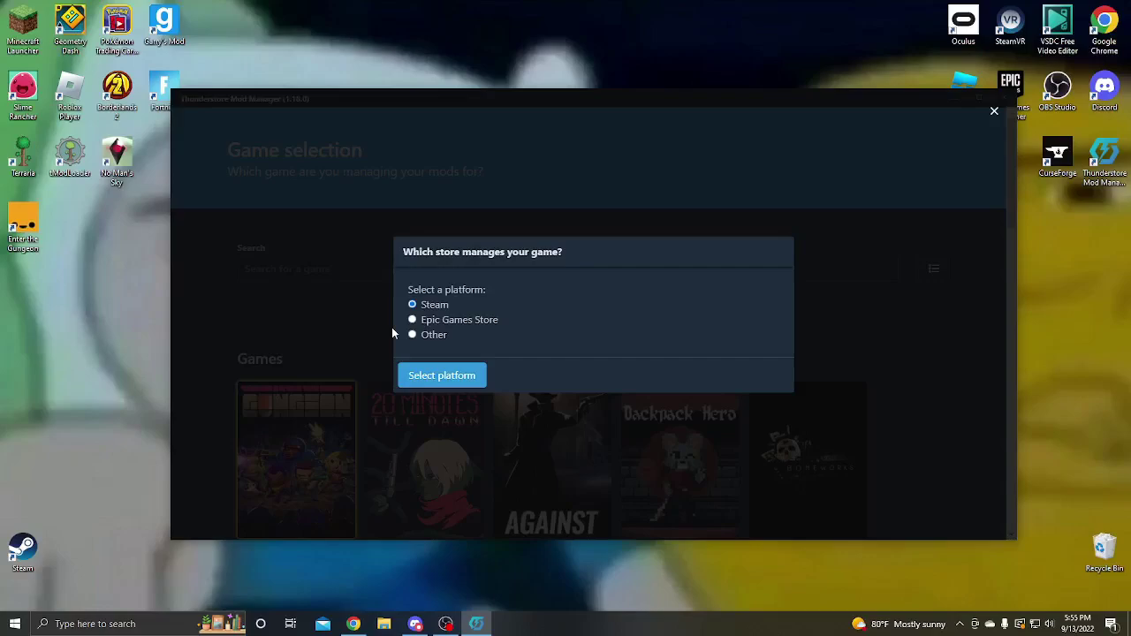
left_click(449, 376)
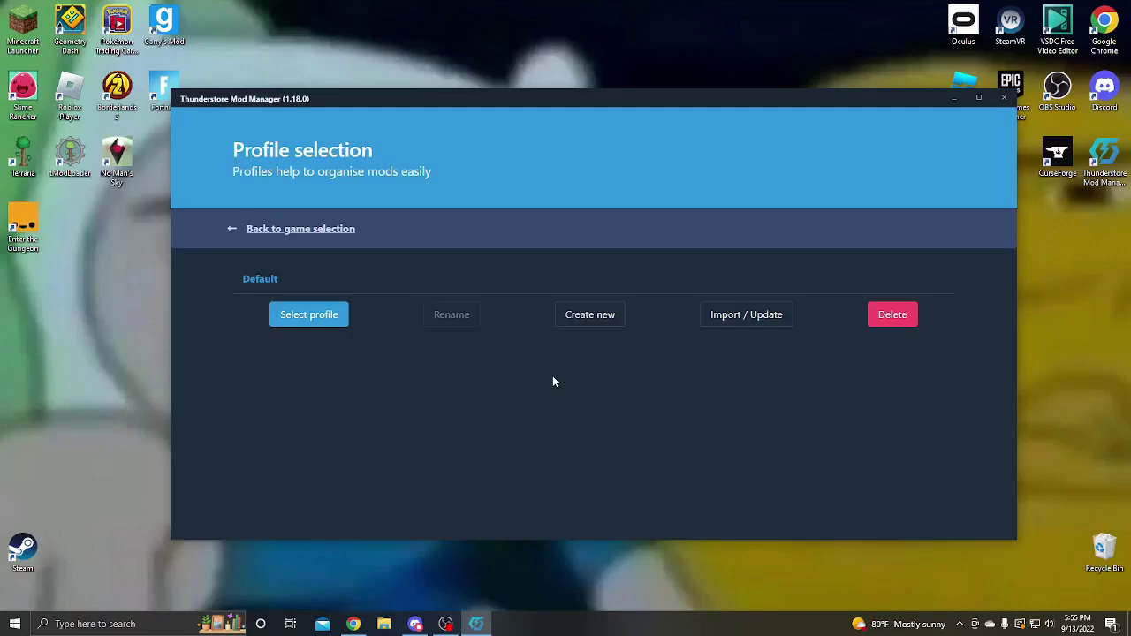
left_click(309, 316)
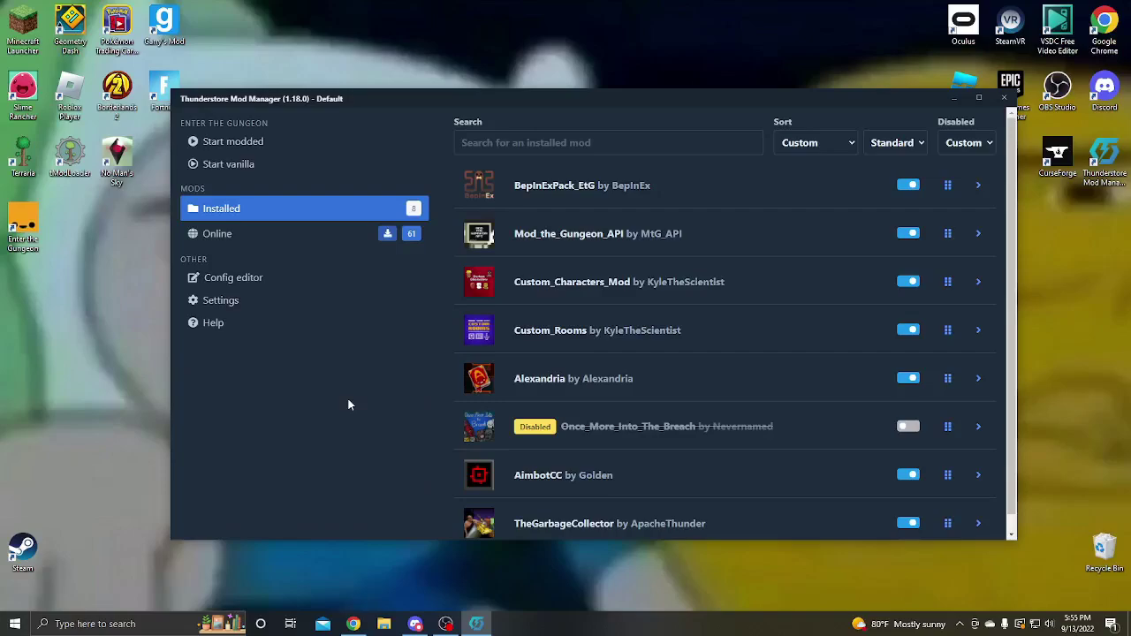
- Browse the online mods and expand the details of BepInExPack_EtG and Mod_the_Gungeon_API
left_click(266, 240)
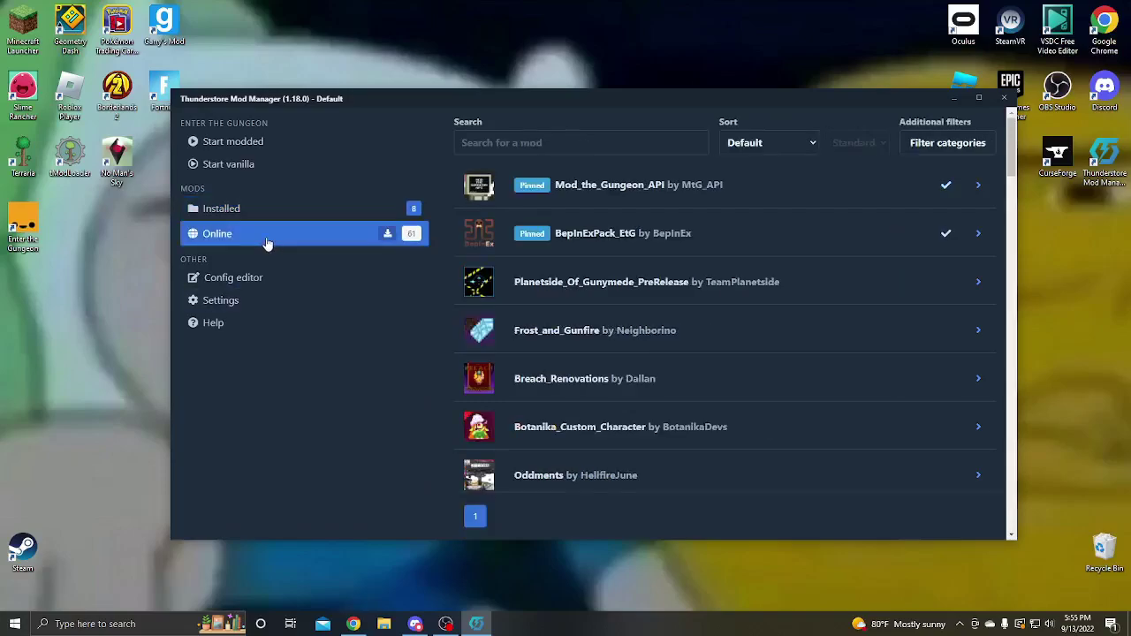
scroll(560, 288, "down", 5)
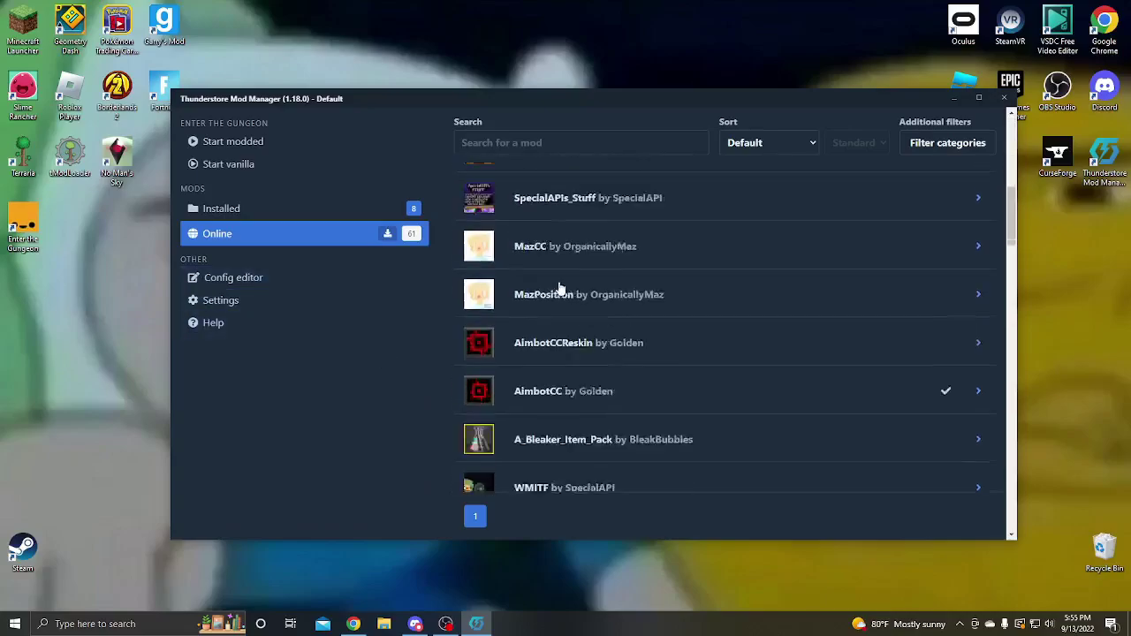
scroll(559, 288, "down", 15)
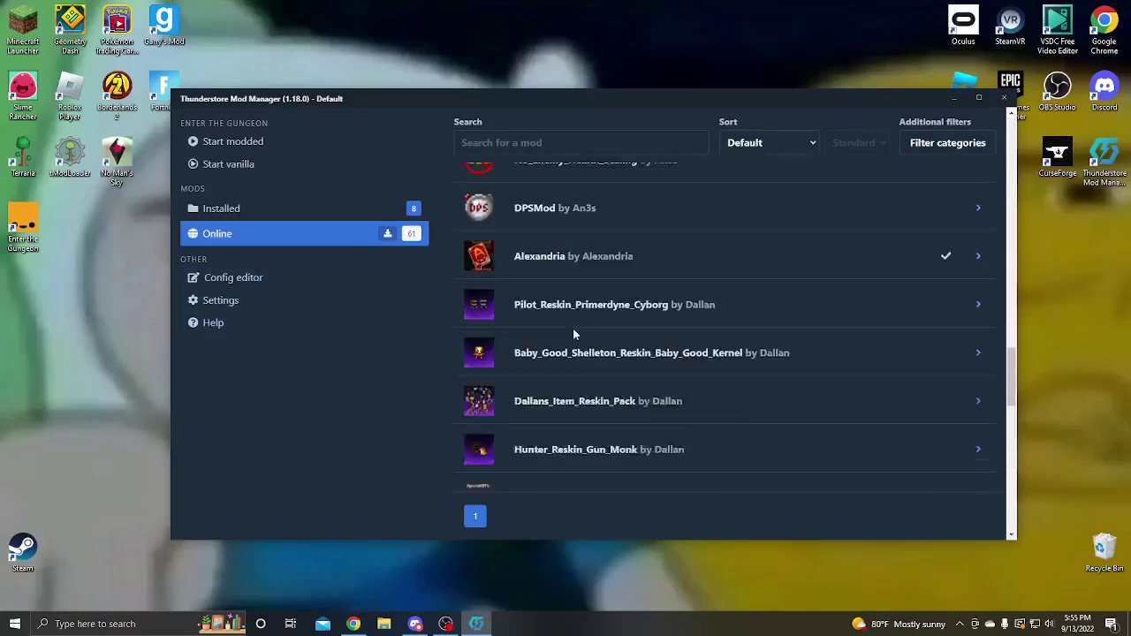
scroll(573, 334, "up", 20)
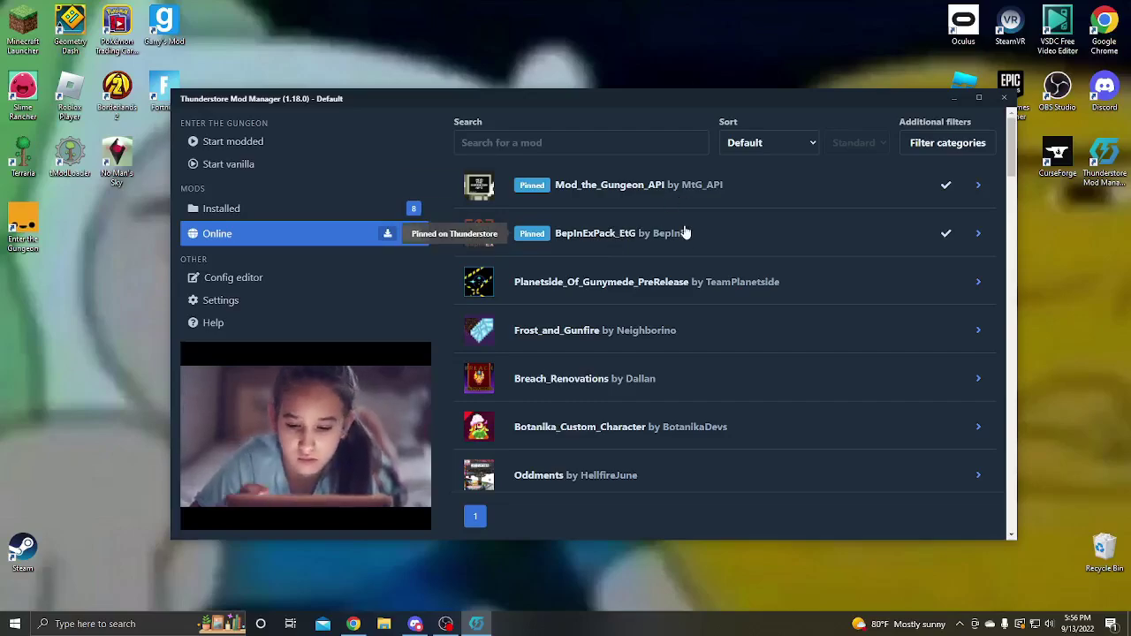
left_click(652, 241)
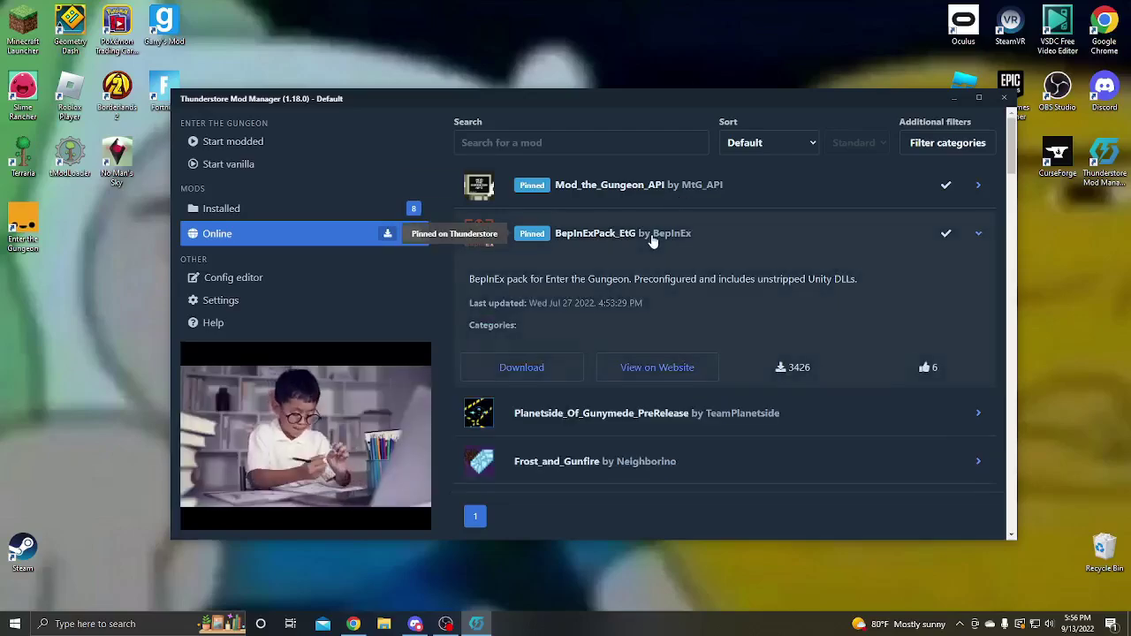
left_click(679, 195)
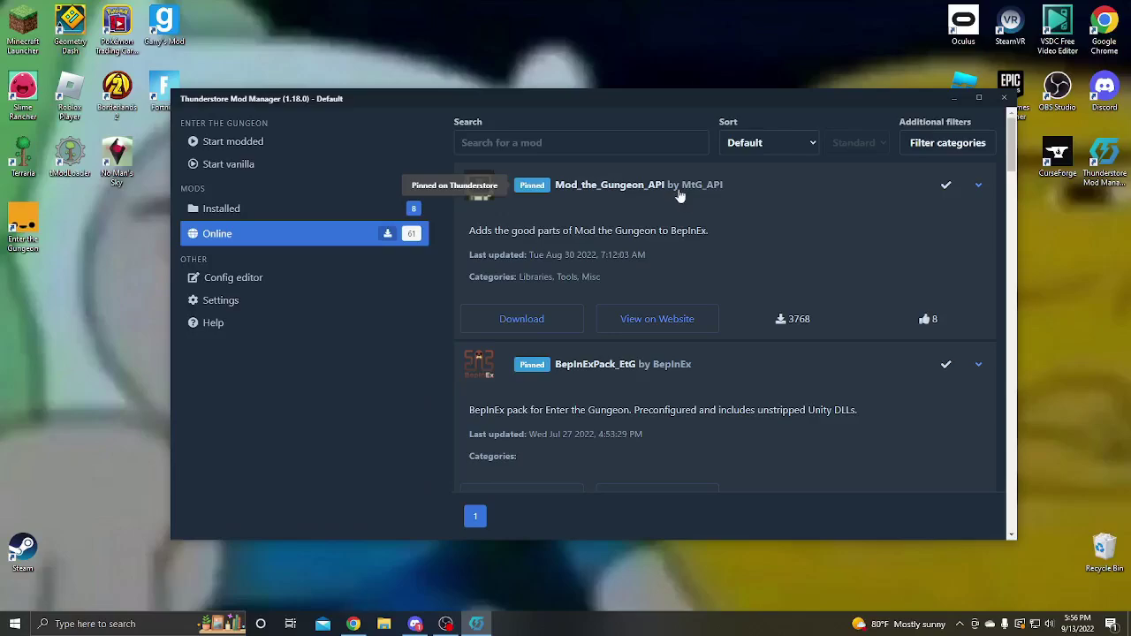
- Check the installed mods, return to the online list and collapse the details of Mod_the_Gungeon_API and BepInExPack_EtG
scroll(676, 221, "down", 4)
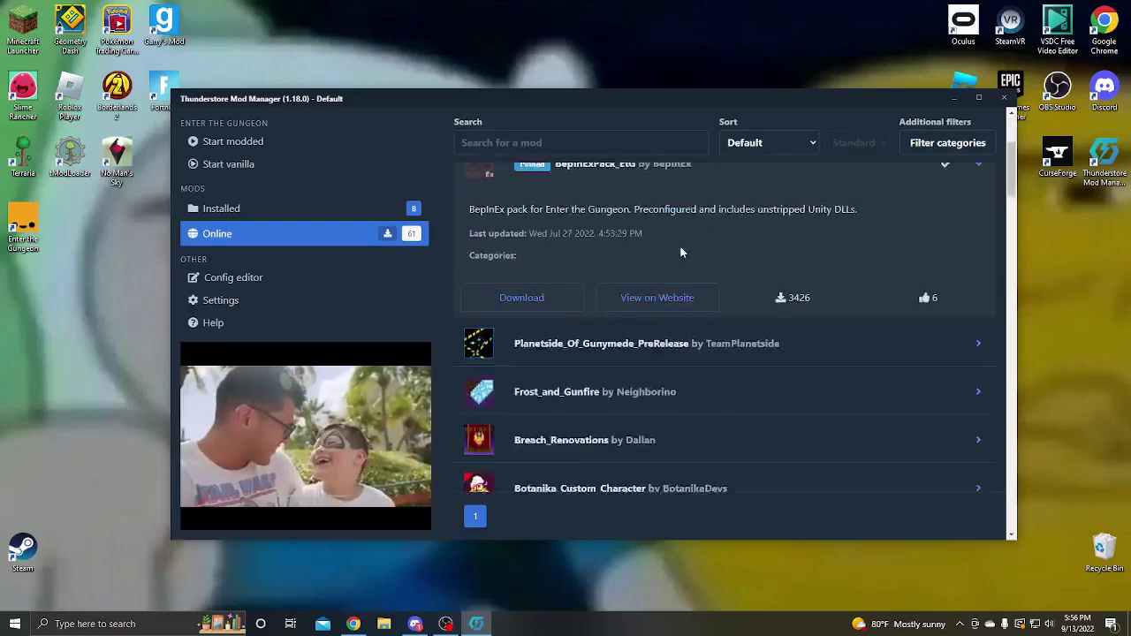
scroll(681, 260, "up", 4)
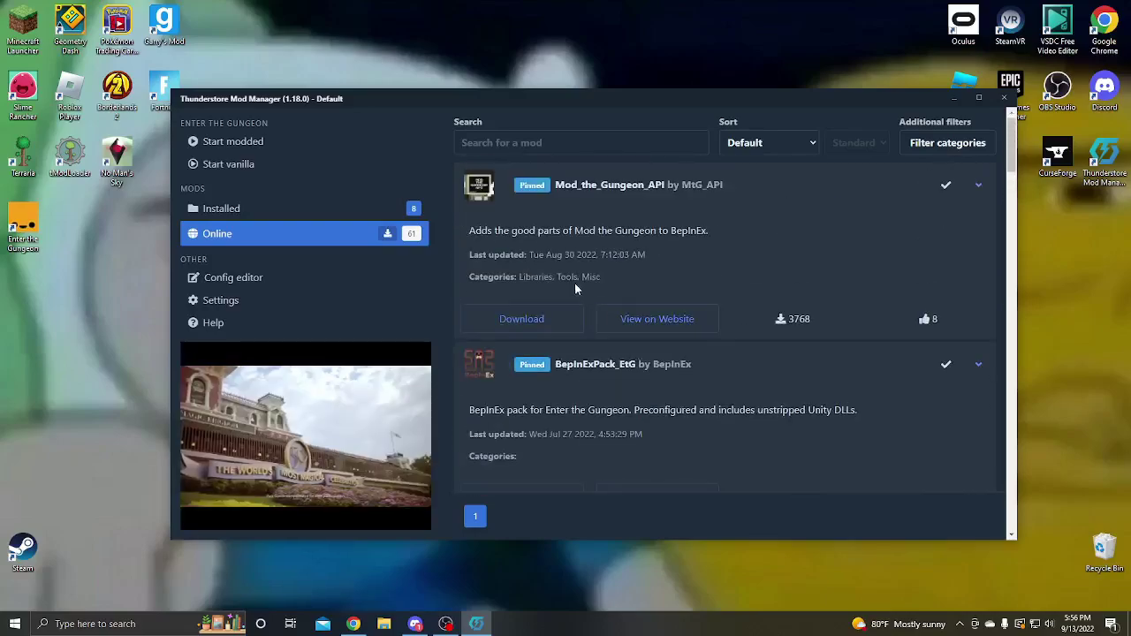
left_click(325, 205)
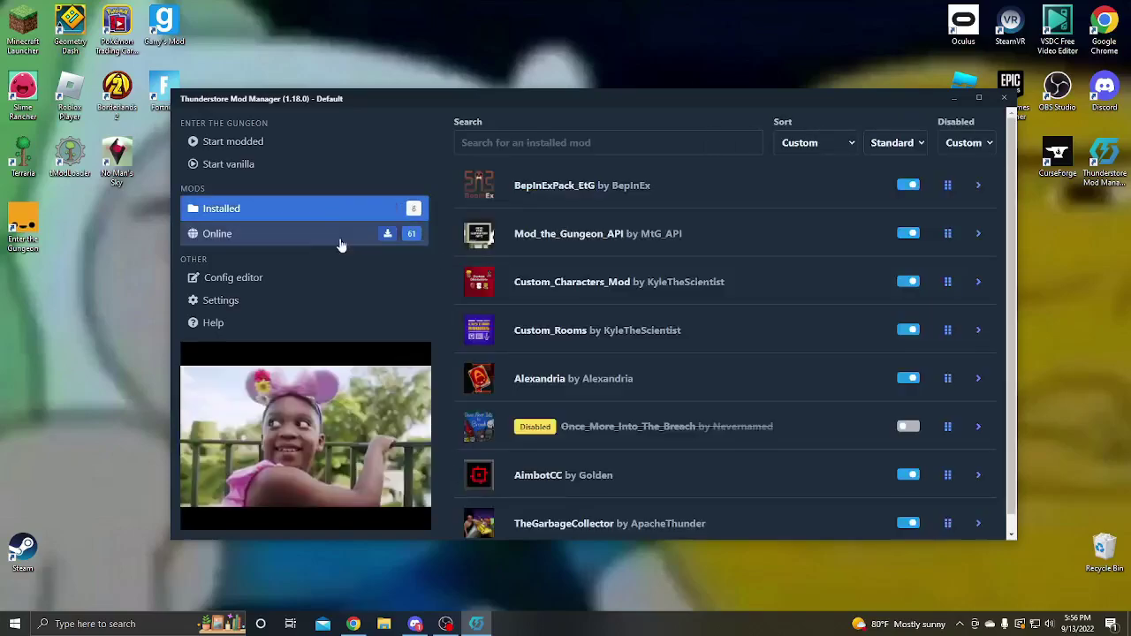
left_click(335, 235)
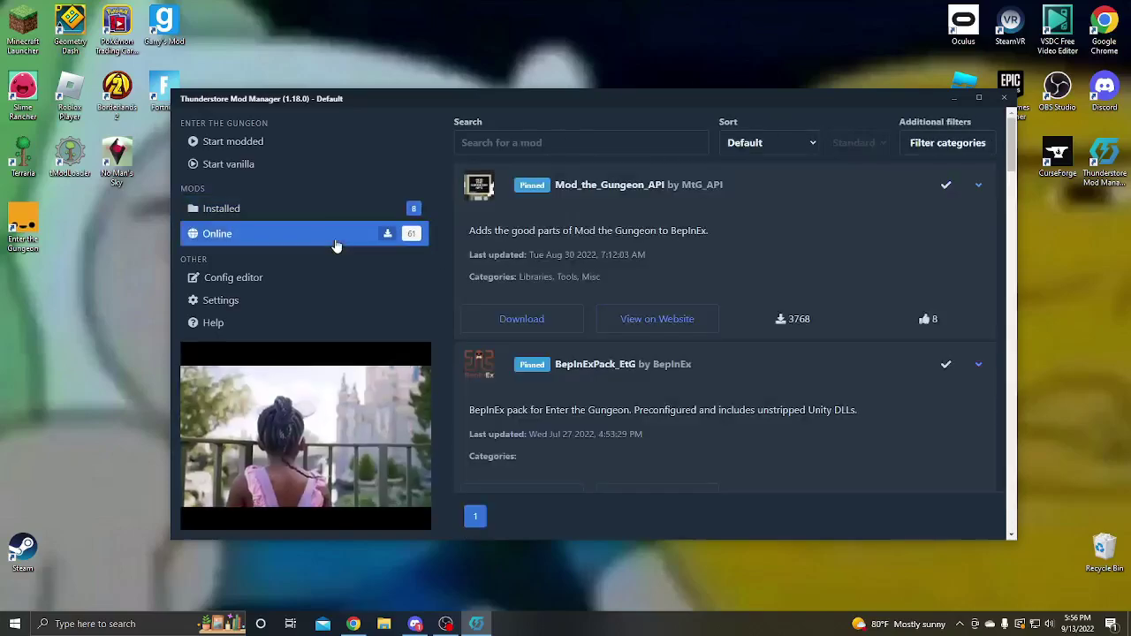
left_click(897, 193)
left_click(811, 237)
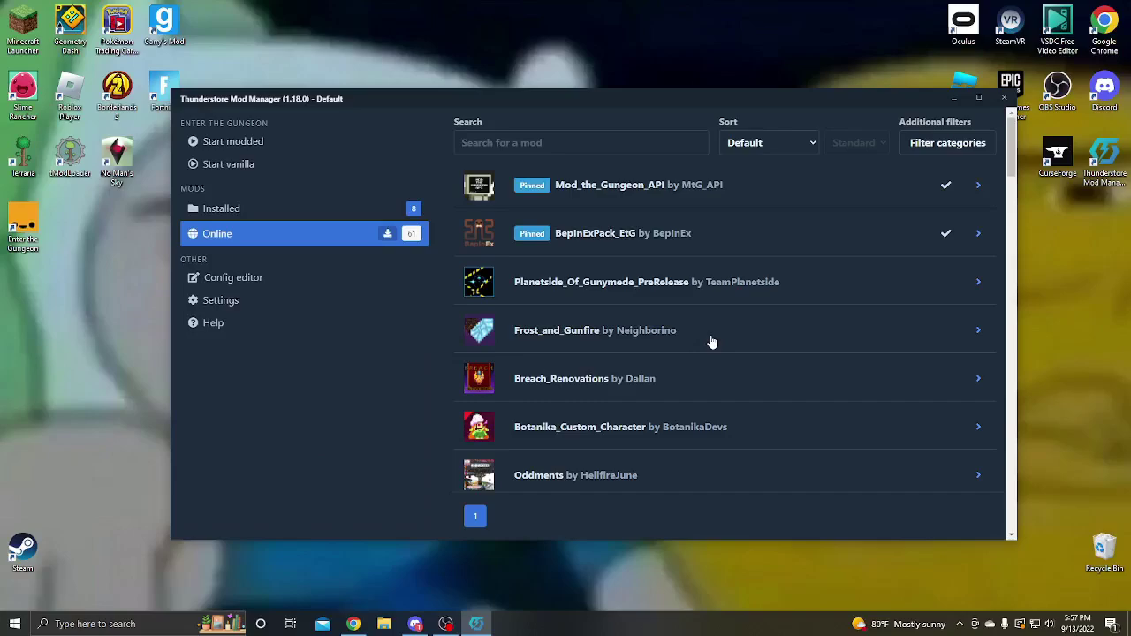
- Look through the whole online mod list down to the deprecated mods and return to its beginning
scroll(619, 333, "down", 5)
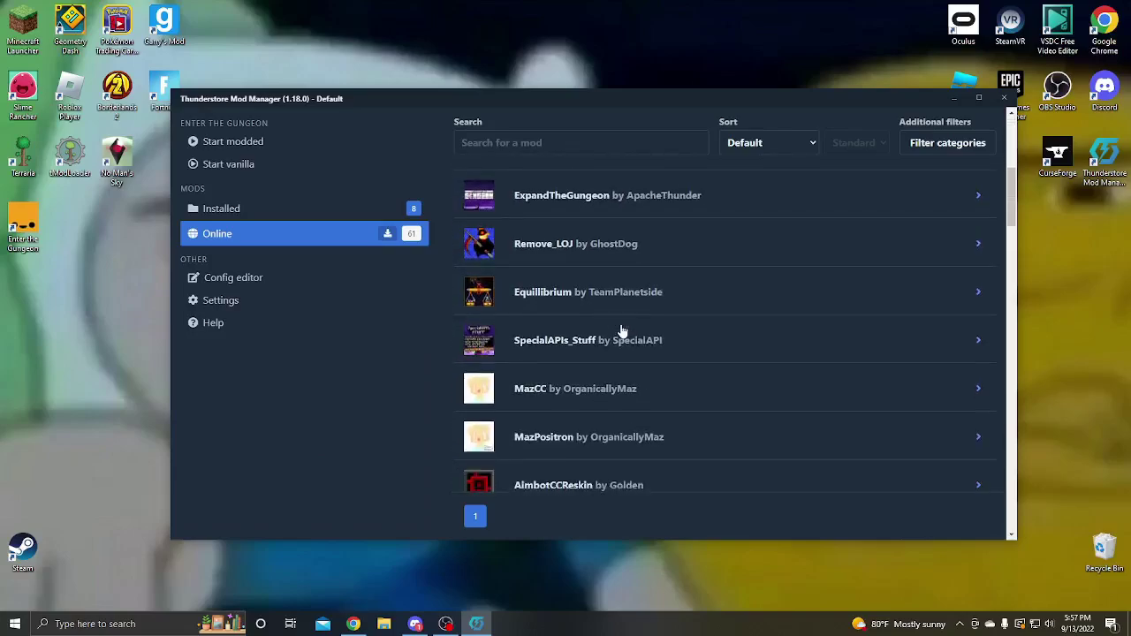
scroll(606, 321, "up", 2)
scroll(580, 323, "down", 3)
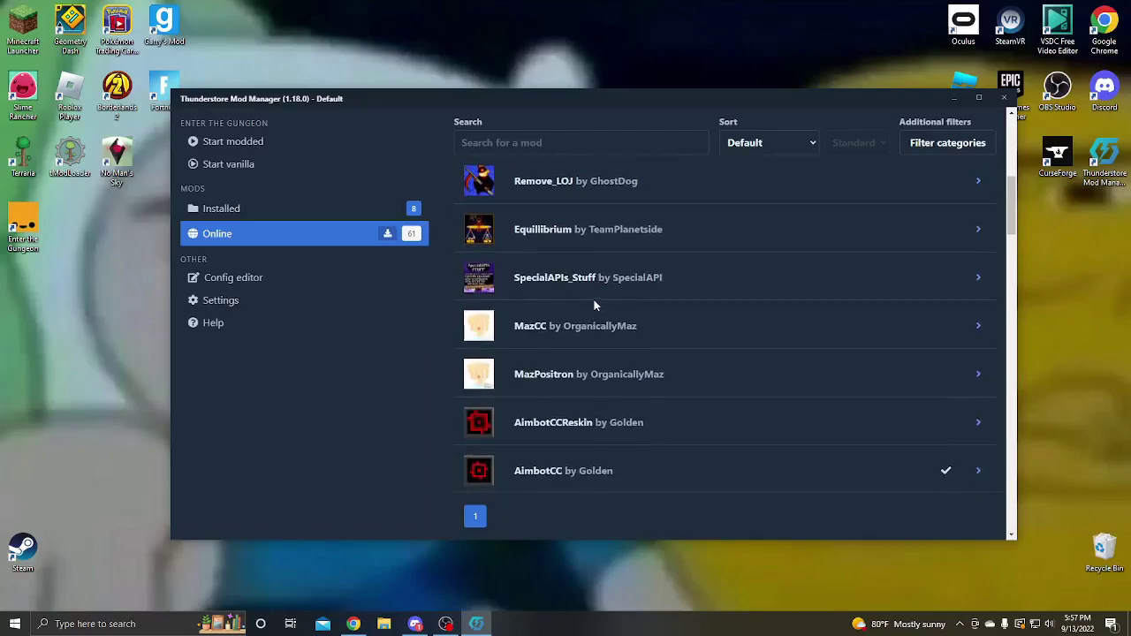
scroll(524, 288, "down", 3)
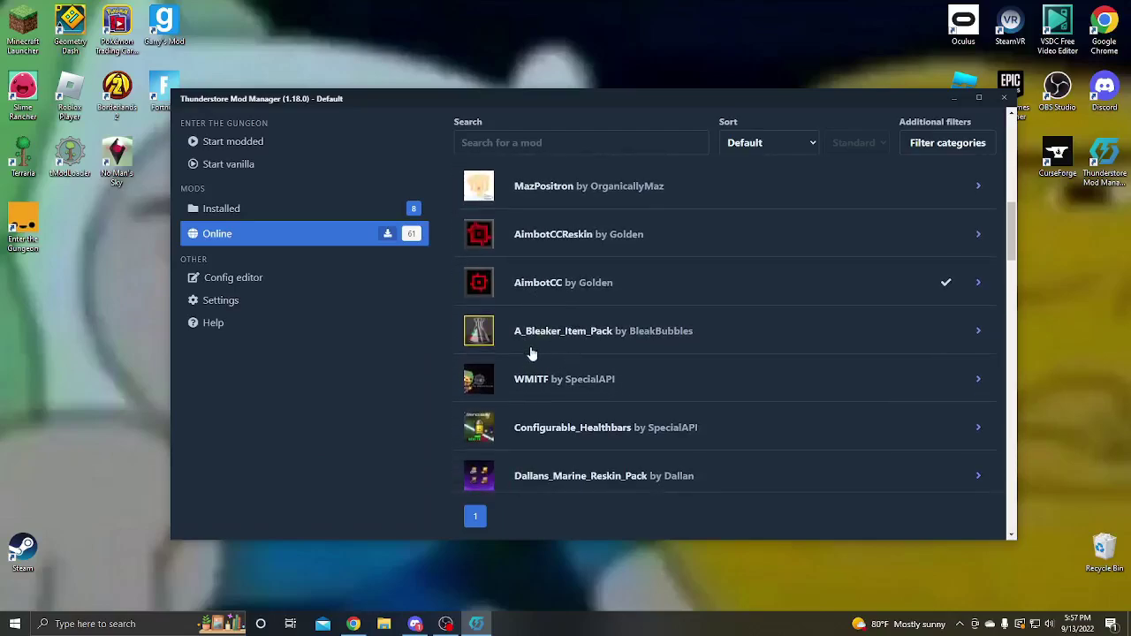
scroll(530, 353, "down", 6)
scroll(562, 331, "down", 1)
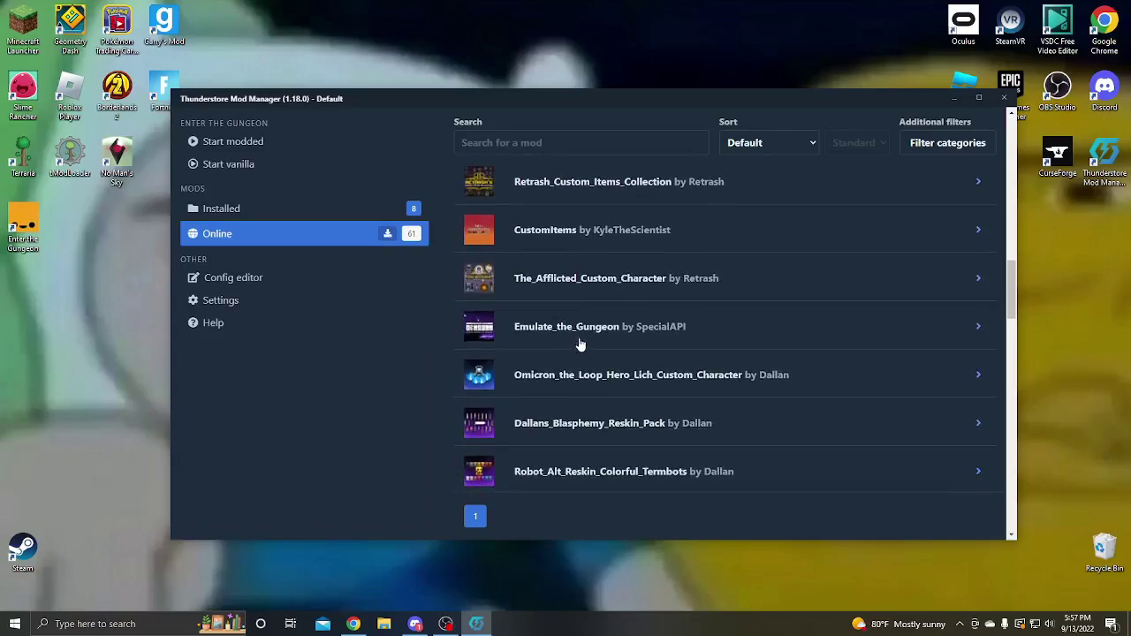
scroll(530, 340, "down", 2)
scroll(579, 353, "down", 8)
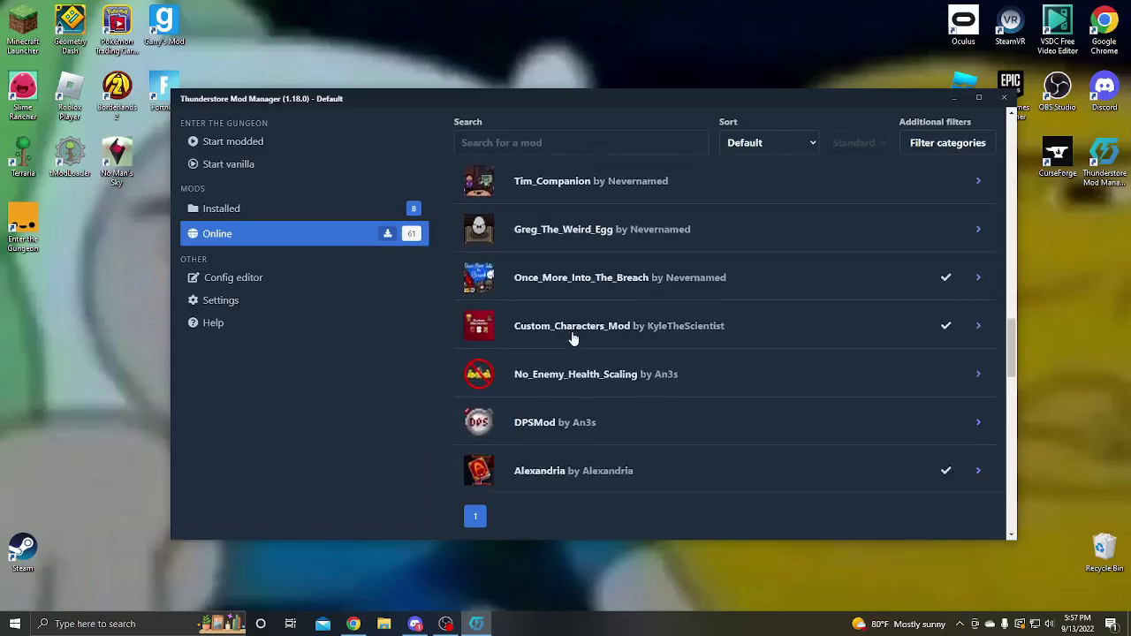
scroll(575, 338, "down", 4)
scroll(619, 344, "up", 4)
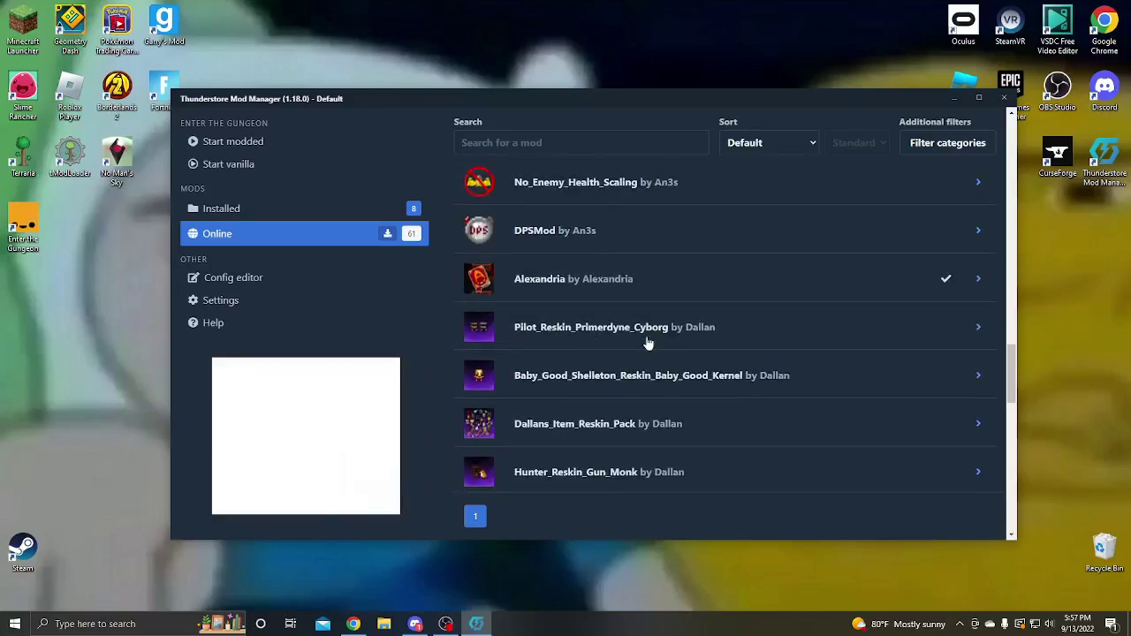
scroll(574, 343, "down", 6)
scroll(618, 343, "down", 2)
scroll(610, 265, "up", 1)
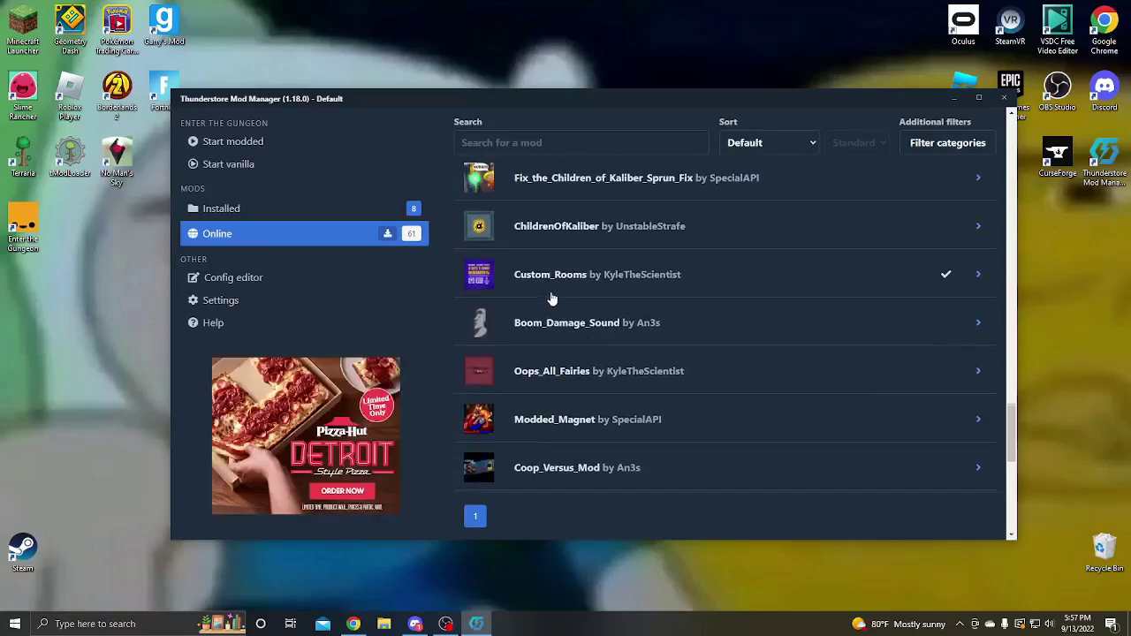
scroll(550, 298, "down", 7)
scroll(604, 313, "down", 2)
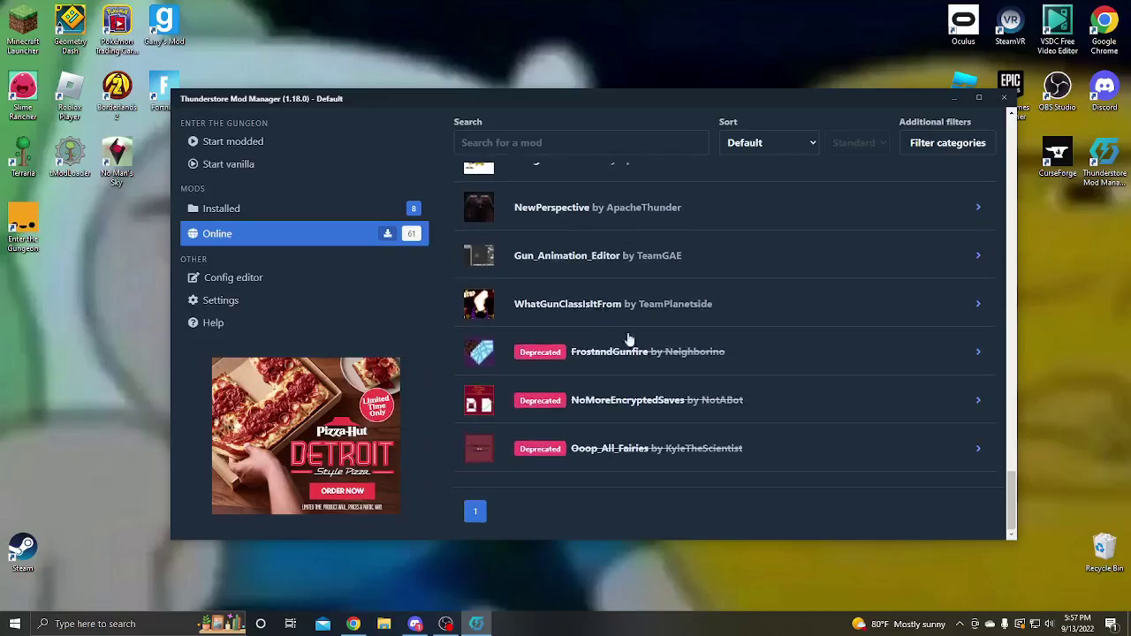
scroll(641, 347, "up", 12)
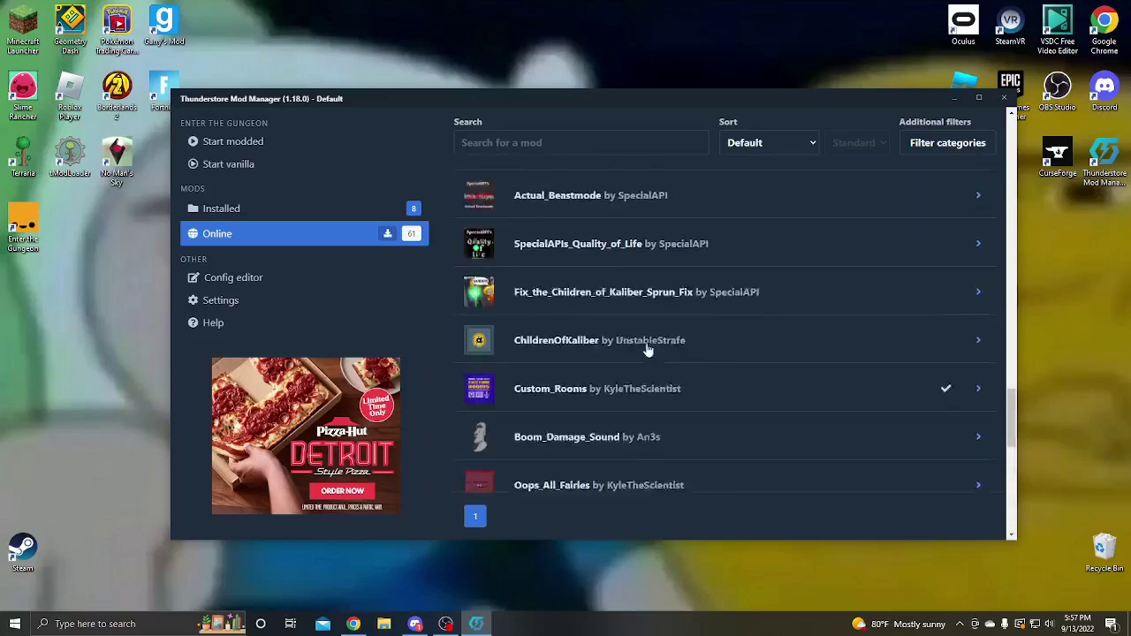
scroll(614, 344, "up", 15)
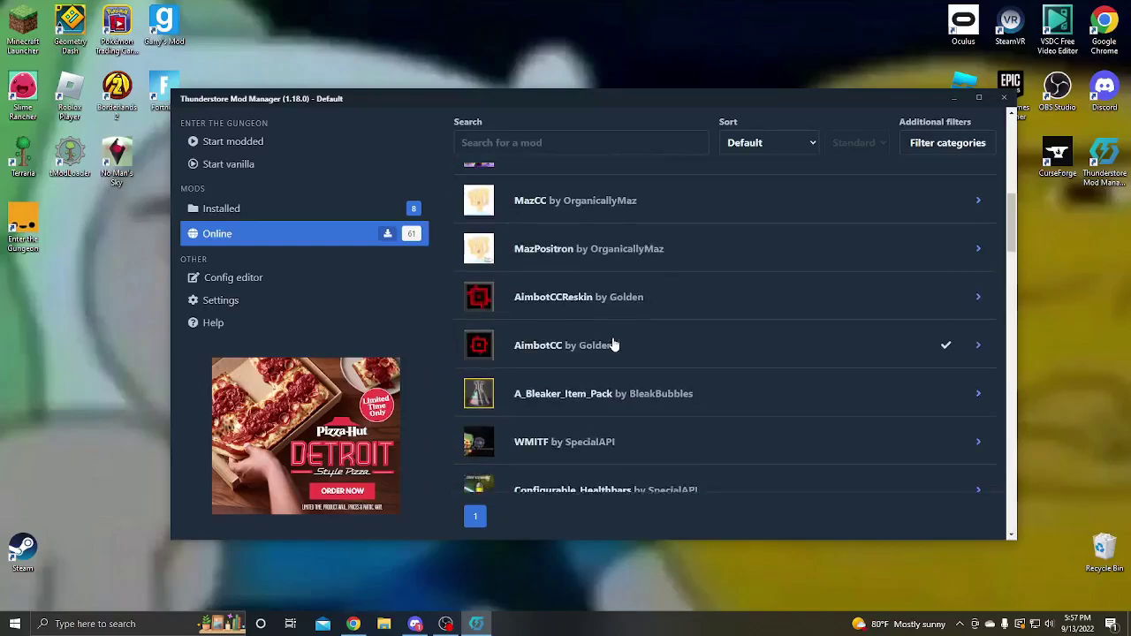
scroll(614, 344, "up", 1)
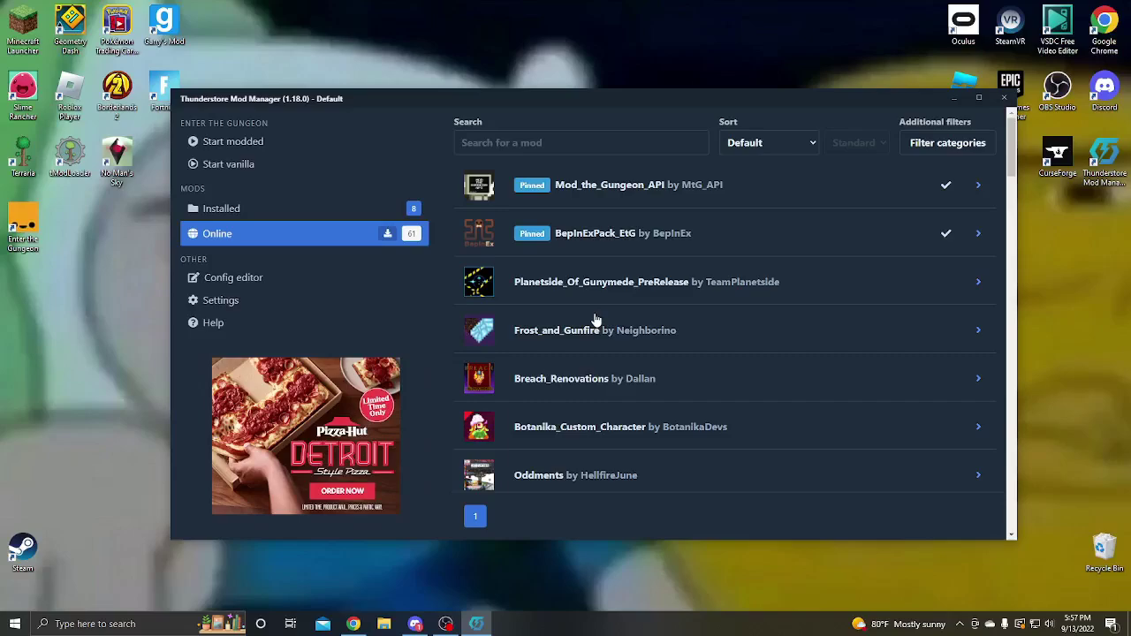
- Find Custom_Characters_Mod in the online mod list and expand its details
scroll(628, 314, "down", 15)
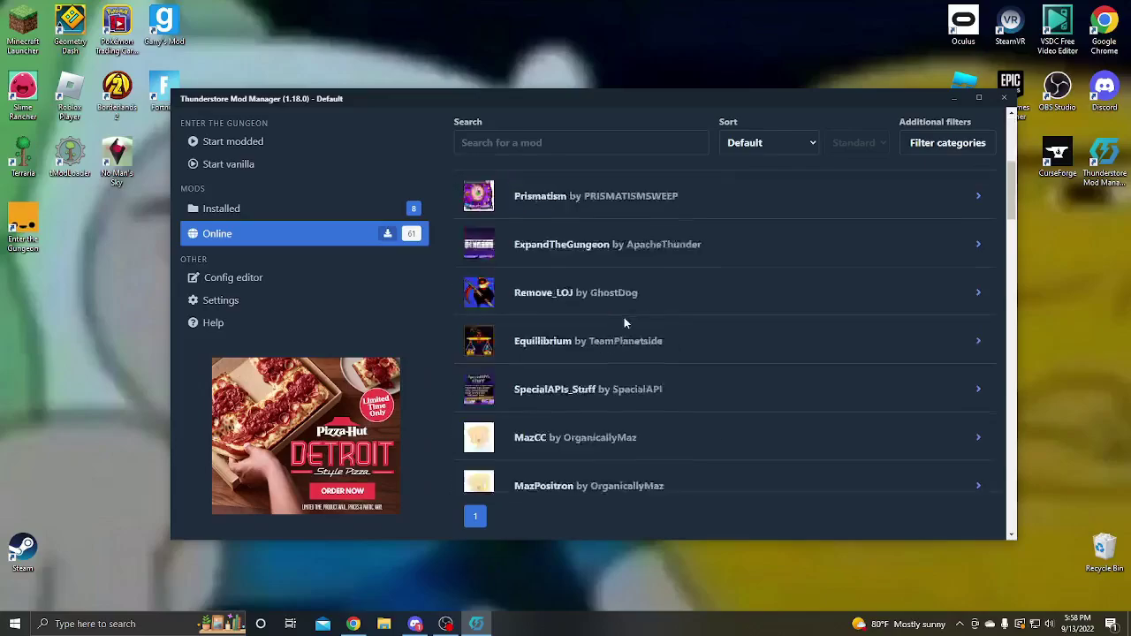
scroll(616, 328, "down", 3)
scroll(619, 305, "up", 4)
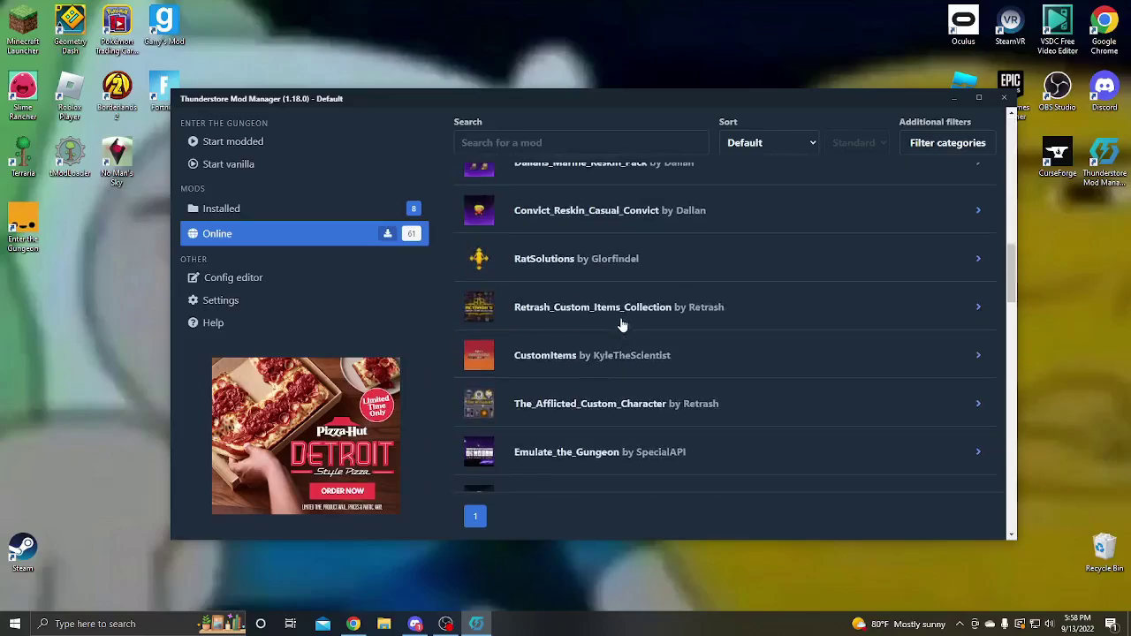
scroll(623, 358, "down", 5)
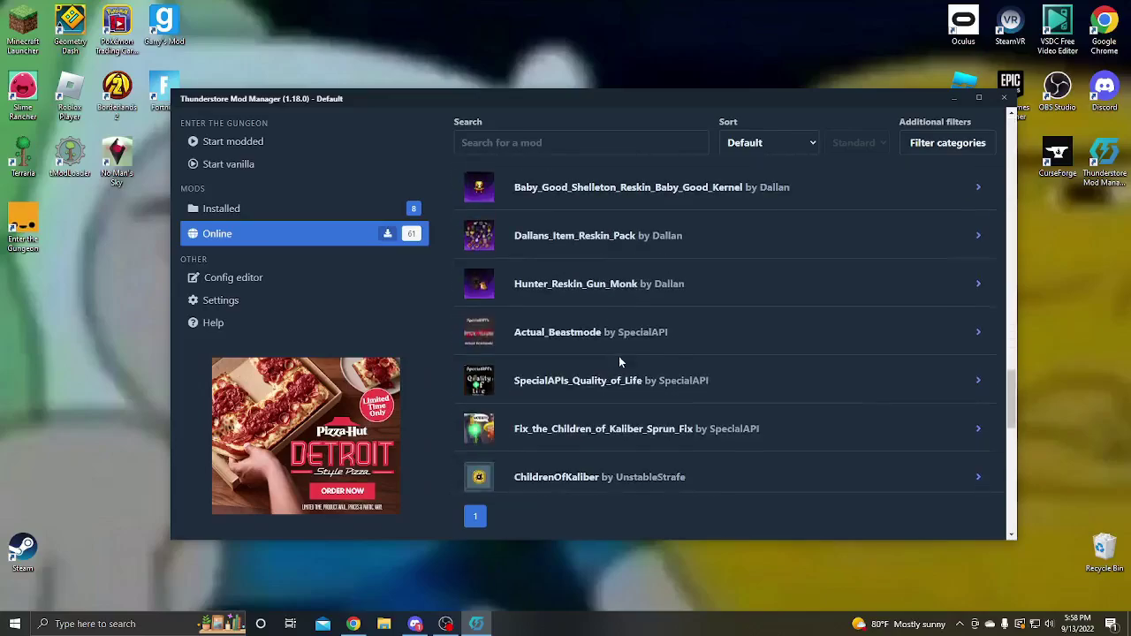
scroll(618, 357, "up", 3)
left_click(609, 258)
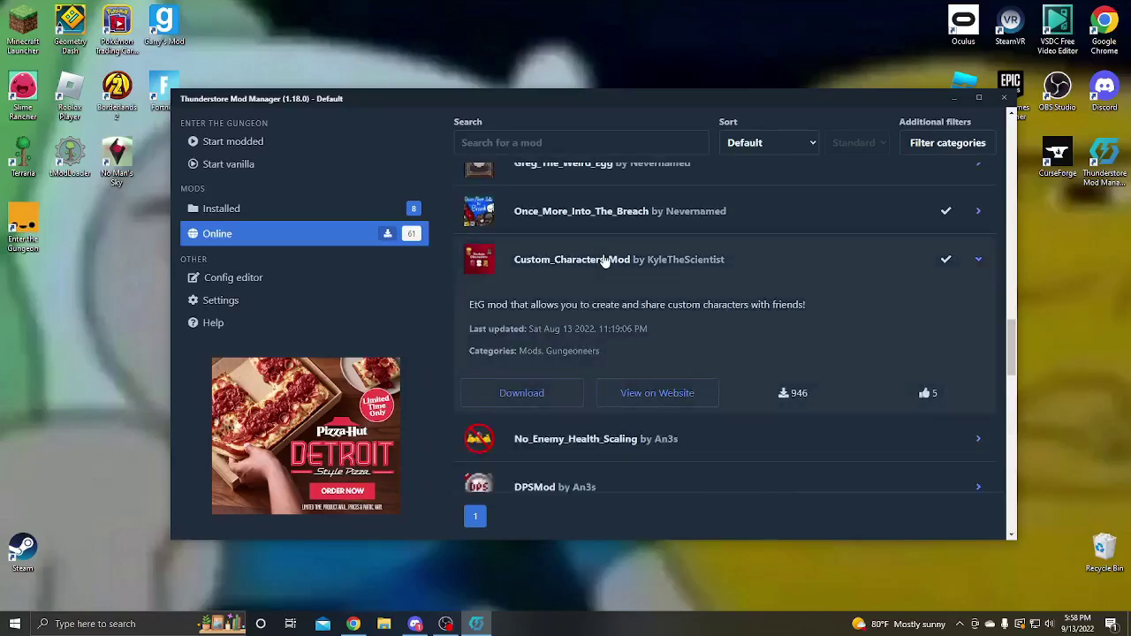
- View the details of Custom_Rooms, collapse those of Custom_Characters_Mod and return to the beginning of the online list
scroll(618, 279, "down", 4)
scroll(617, 276, "down", 5)
scroll(611, 285, "up", 1)
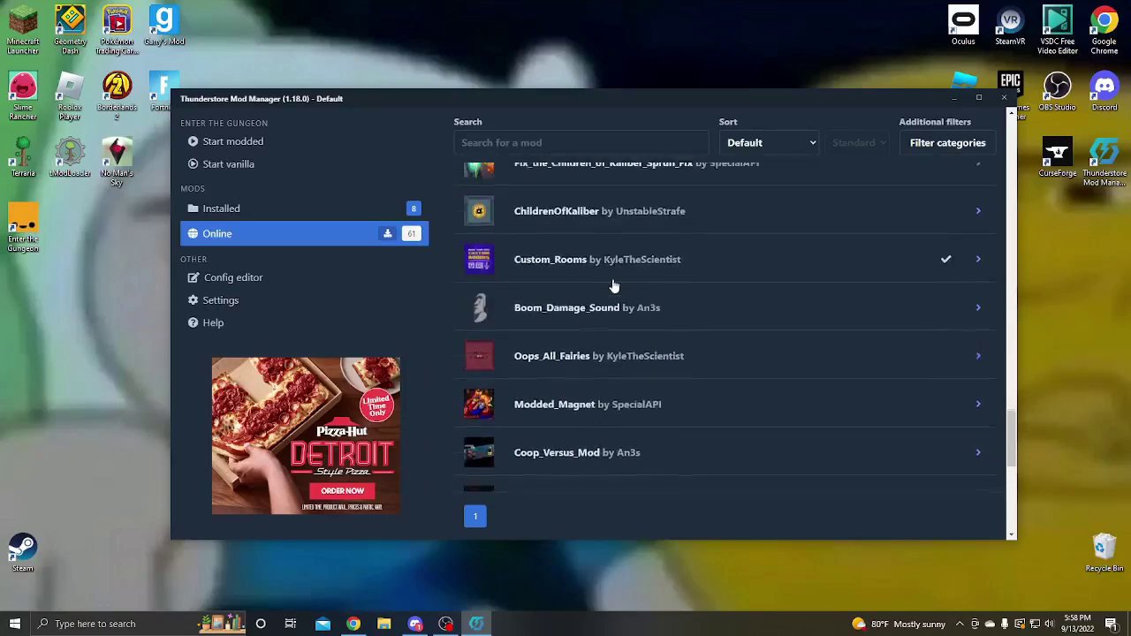
left_click(588, 287)
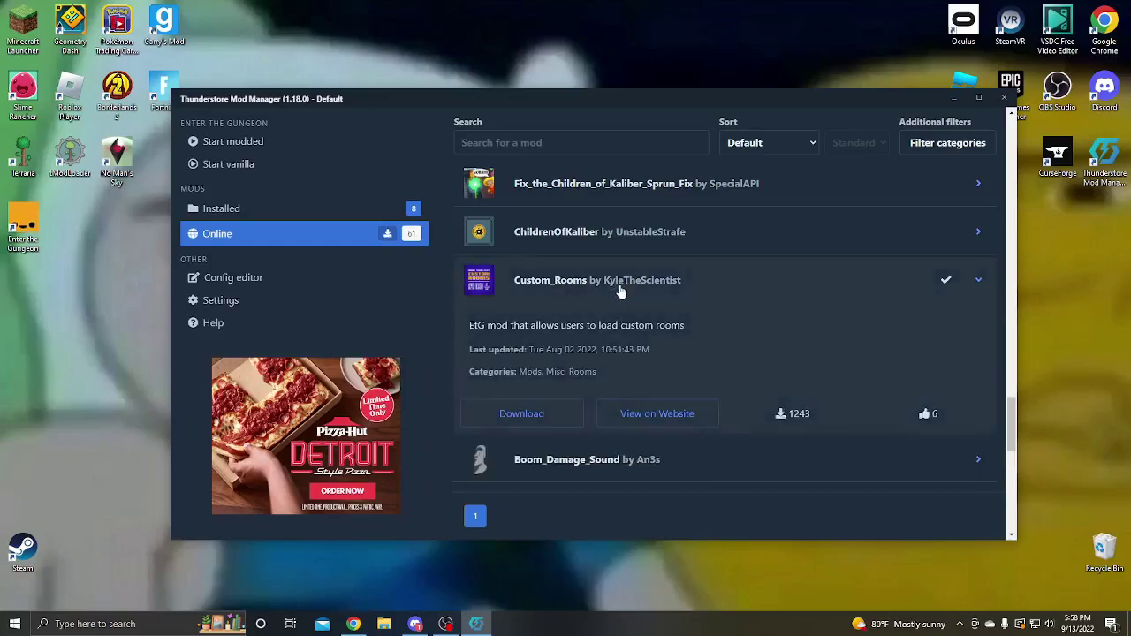
scroll(618, 287, "up", 8)
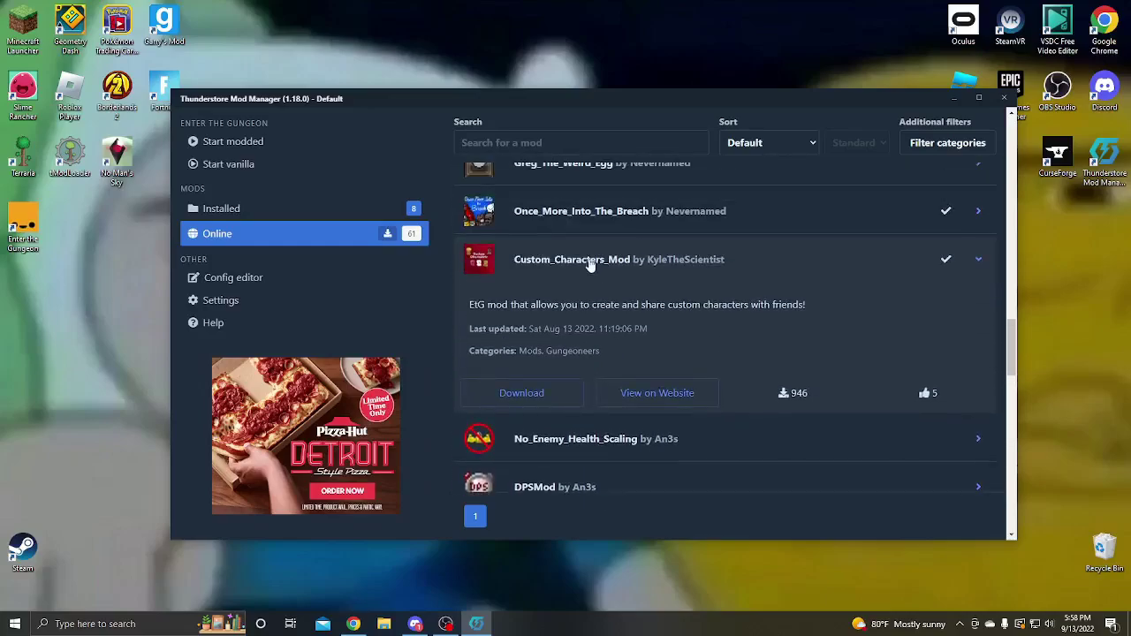
left_click(591, 260)
scroll(619, 291, "up", 12)
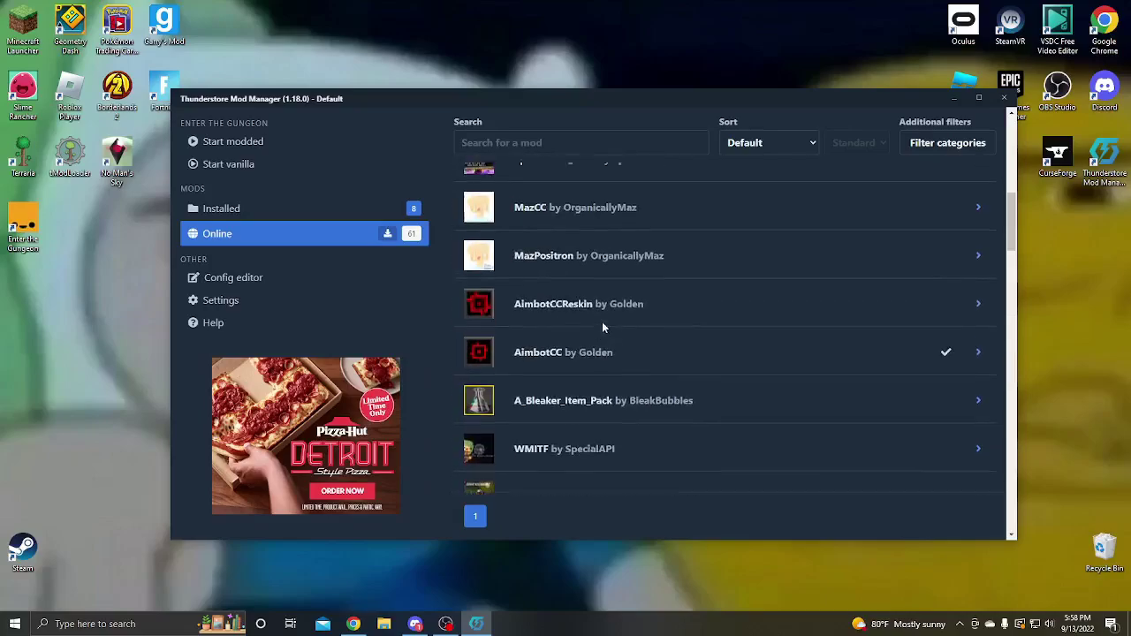
scroll(603, 325, "up", 5)
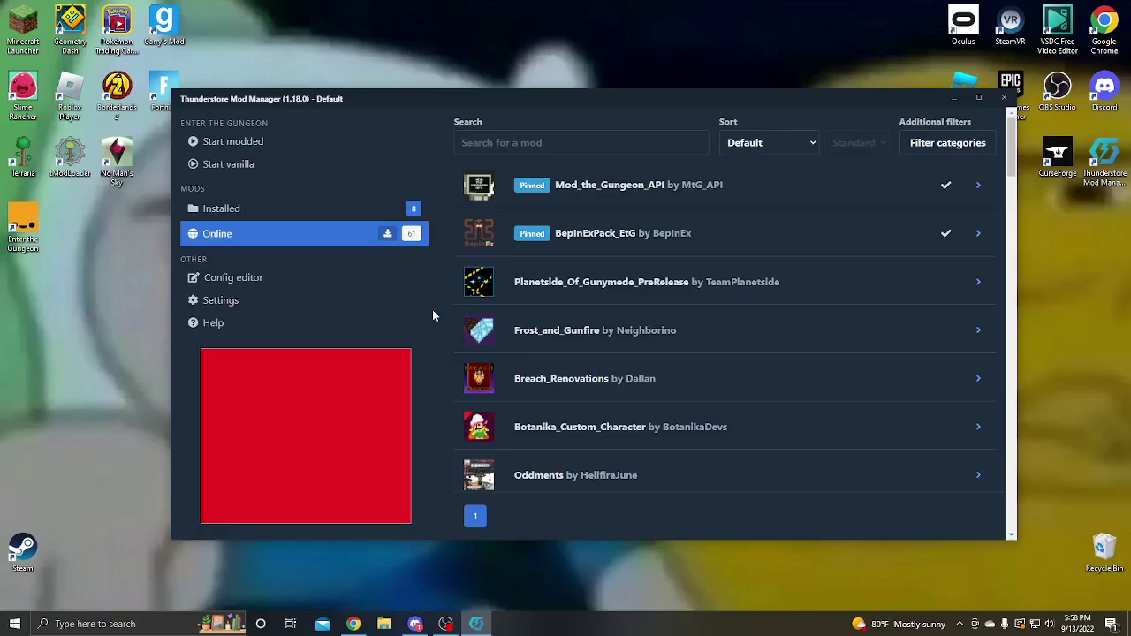
- Review the list of installed mods and minimize the Thunderstore Mod Manager window
left_click(313, 214)
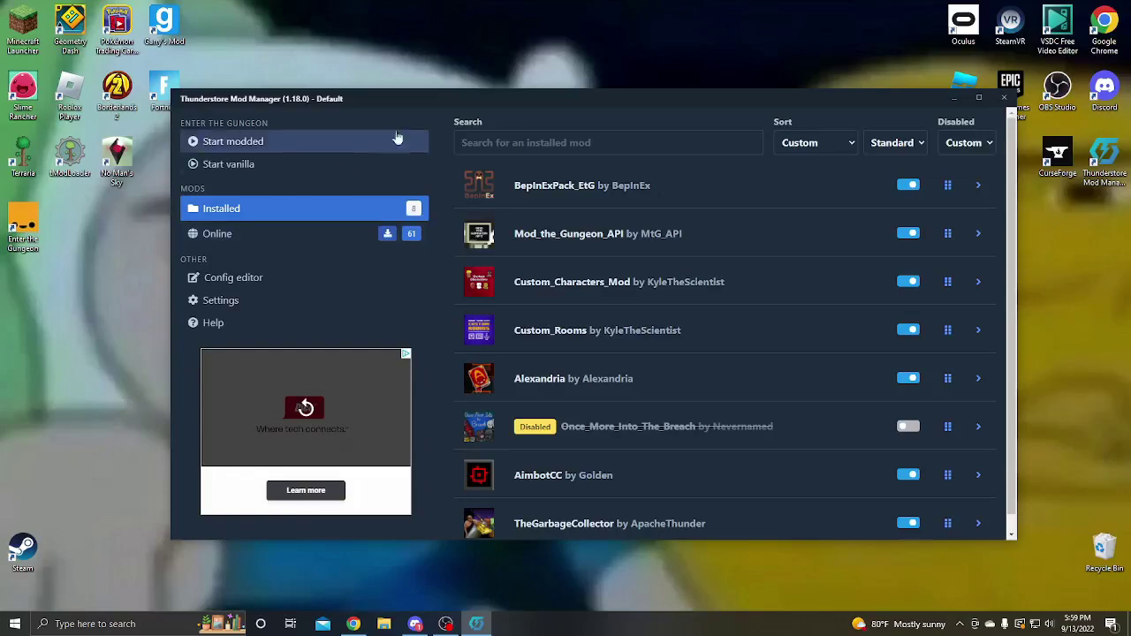
left_click(953, 97)
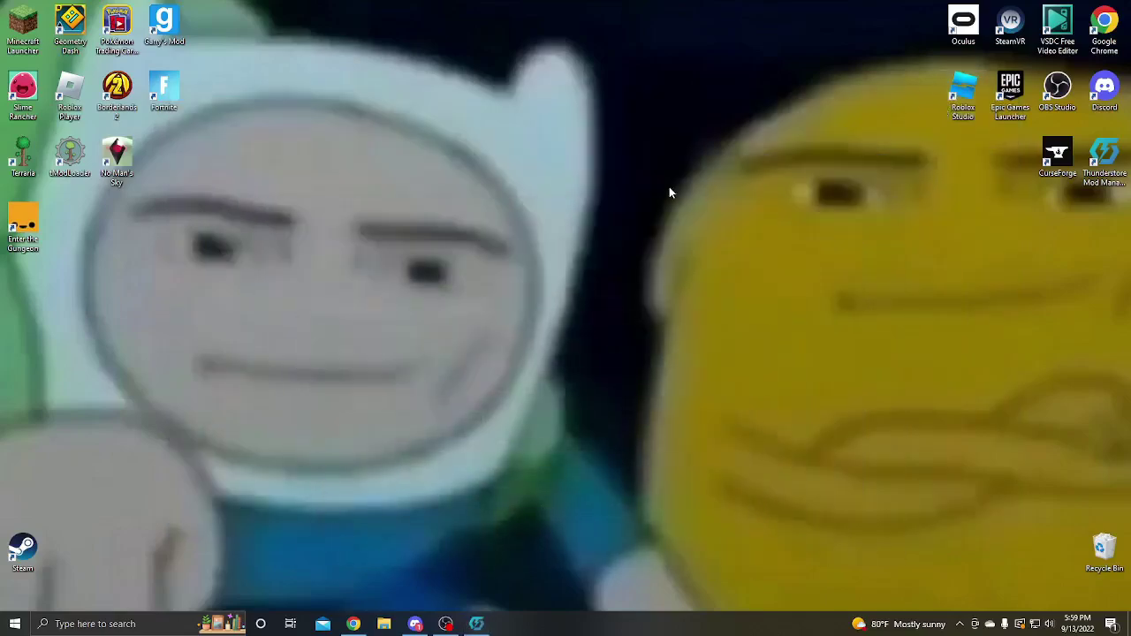
left_click(476, 623)
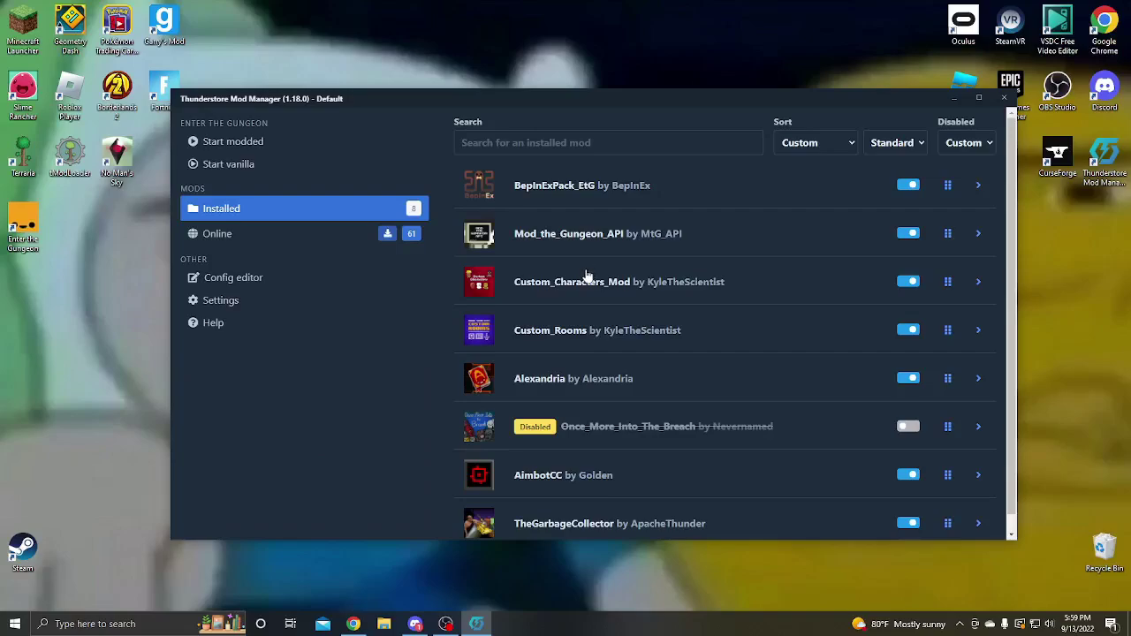
left_click(952, 100)
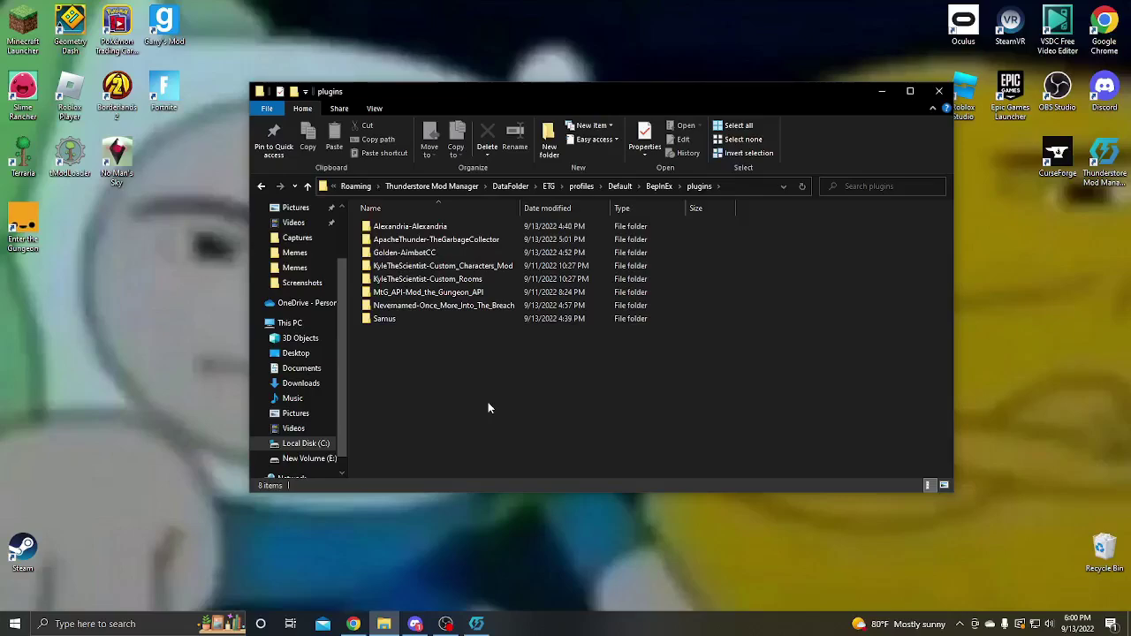
- Go up from the plugins folder to the profiles folder and reopen the Default profile's BepInEx folder
left_click(664, 186)
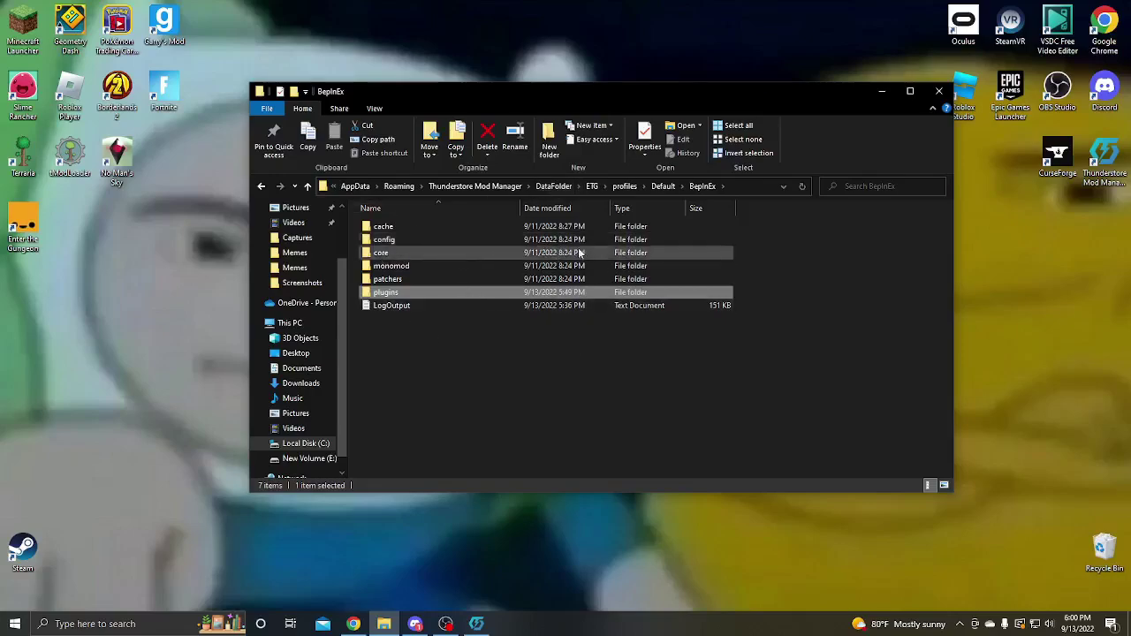
left_click(625, 186)
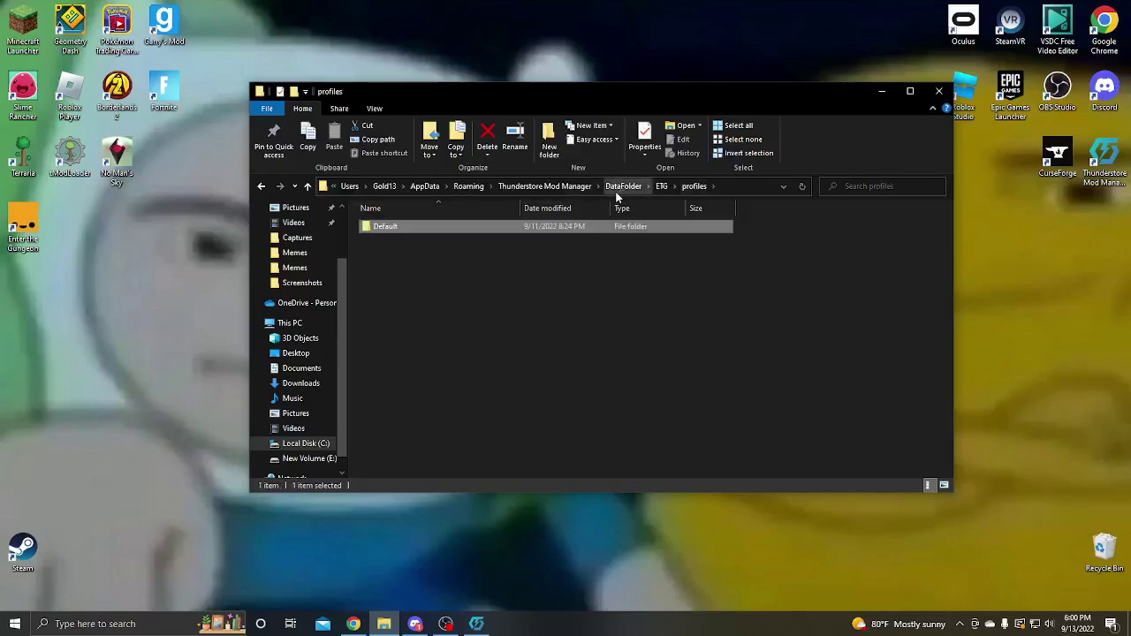
double_click(501, 231)
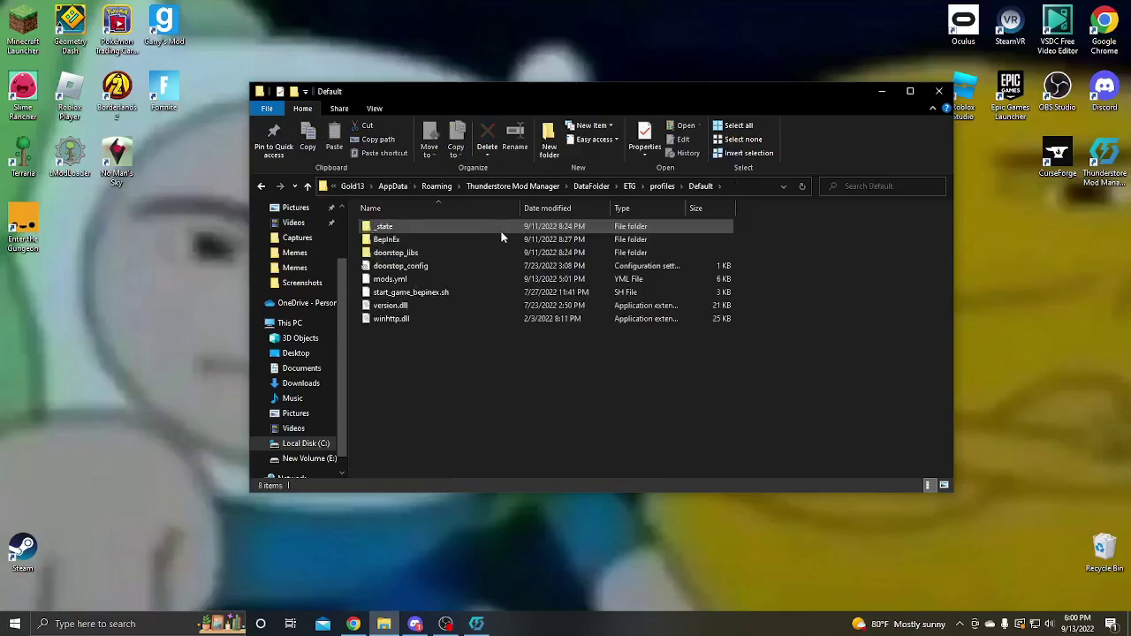
double_click(431, 242)
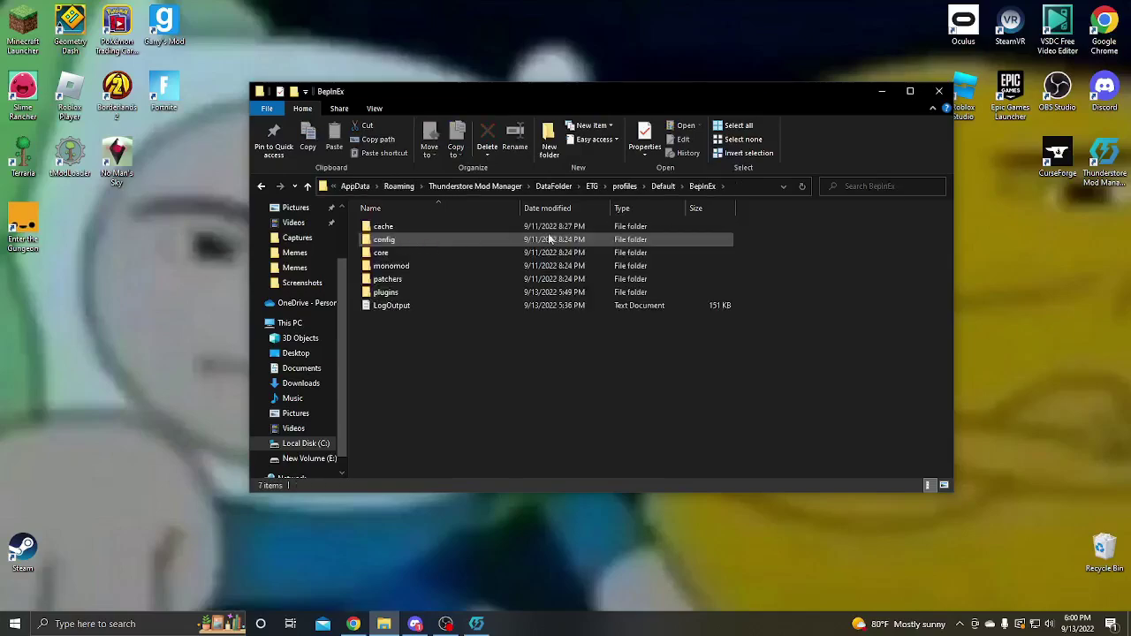
- Go back up to the ETG folder and open profiles, Default, BepInEx and plugins in turn
left_click(664, 187)
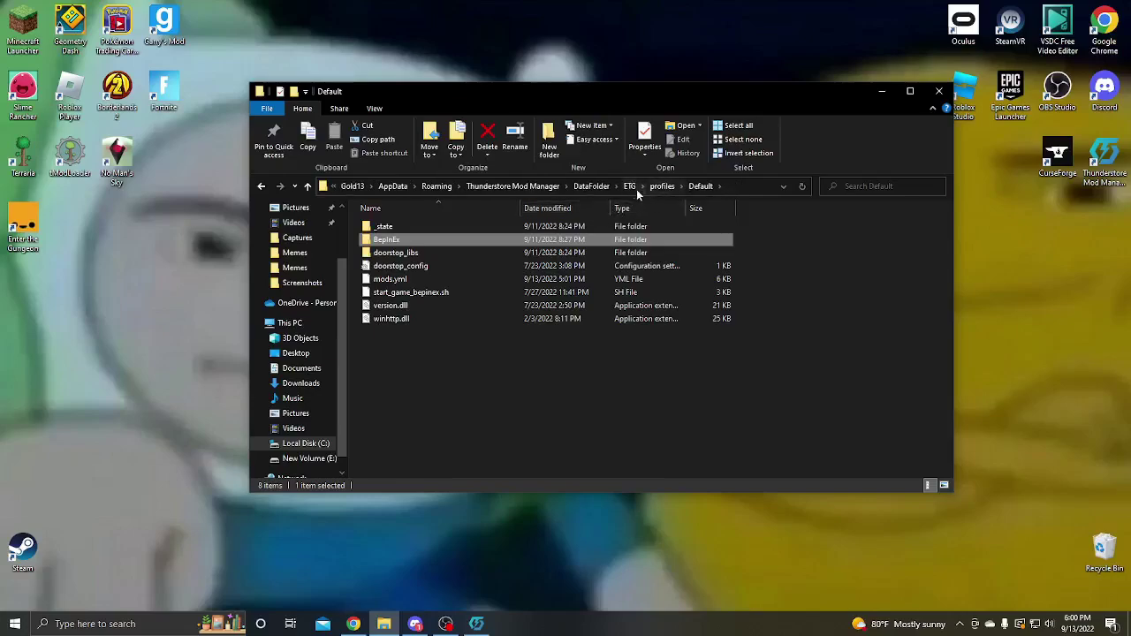
left_click(629, 186)
double_click(399, 240)
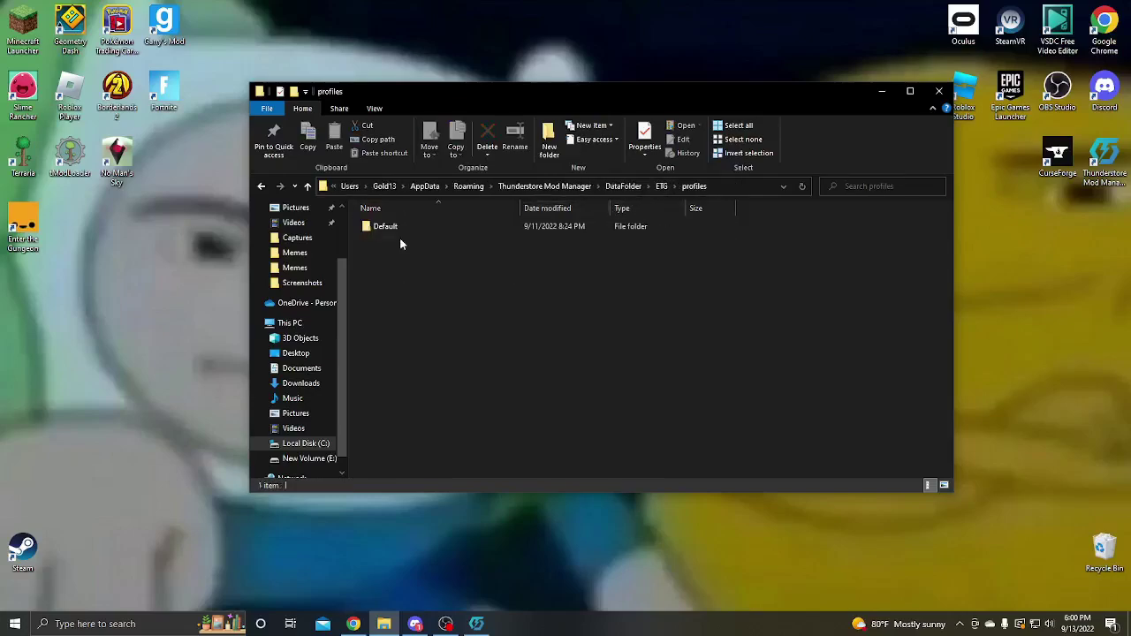
double_click(404, 228)
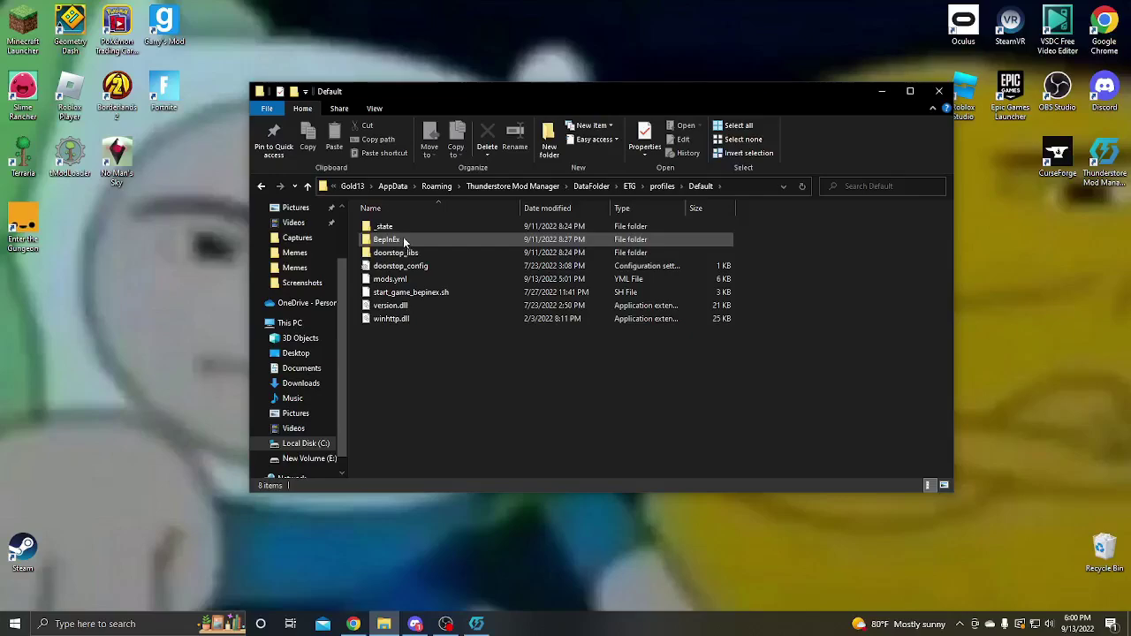
double_click(404, 241)
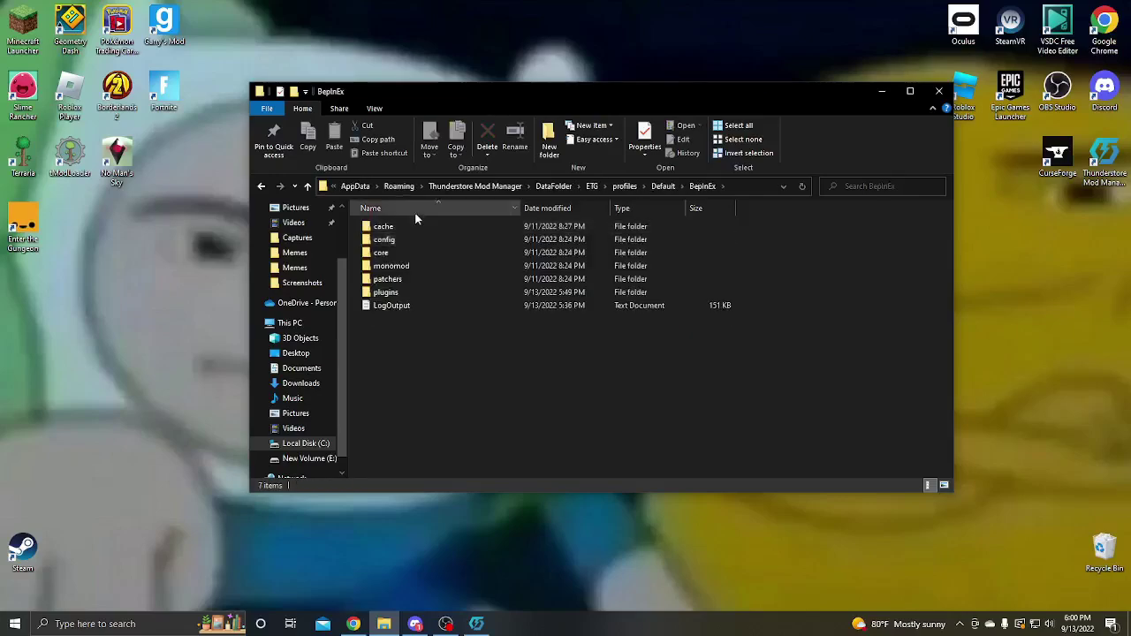
double_click(400, 293)
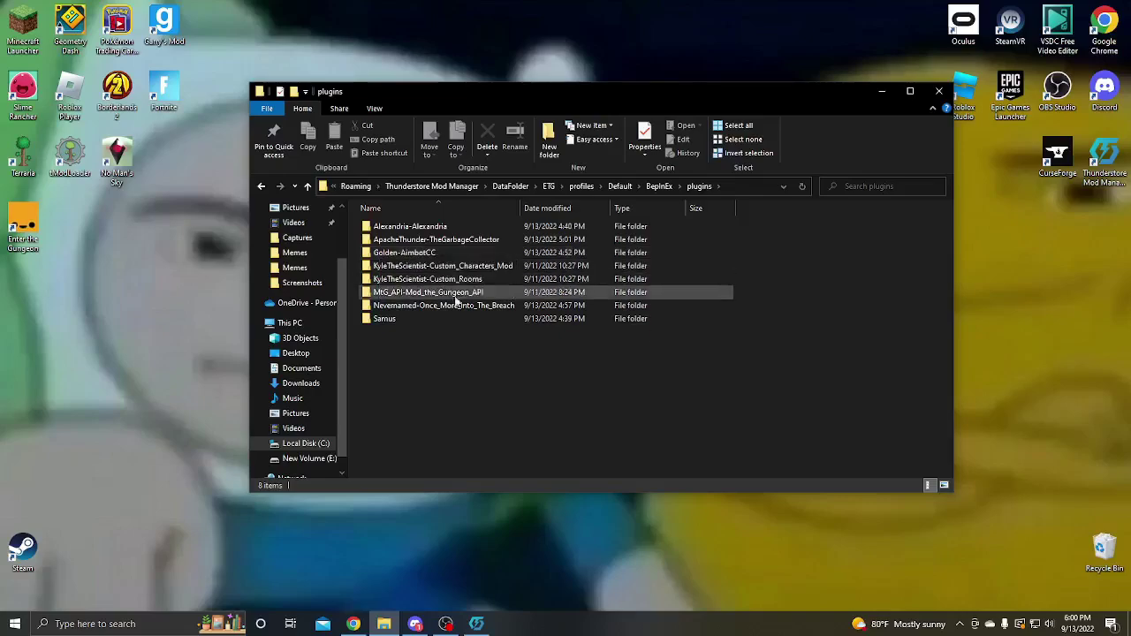
- Examine the contents of the Aimbot folder inside Golden-AimbotCC and return to the plugins folder
double_click(428, 254)
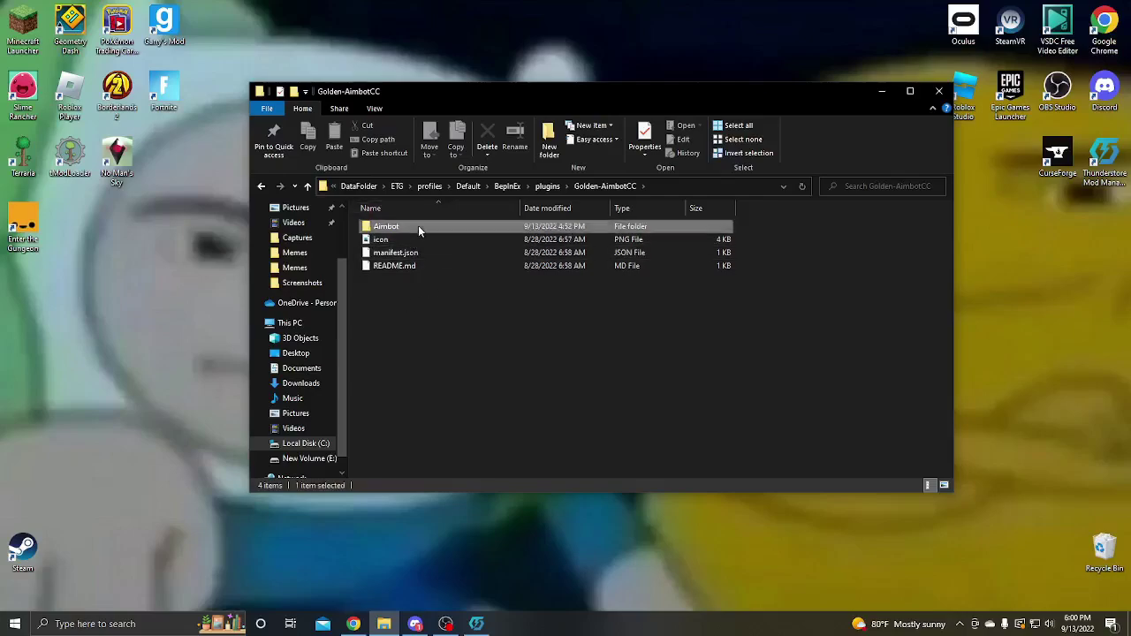
double_click(417, 226)
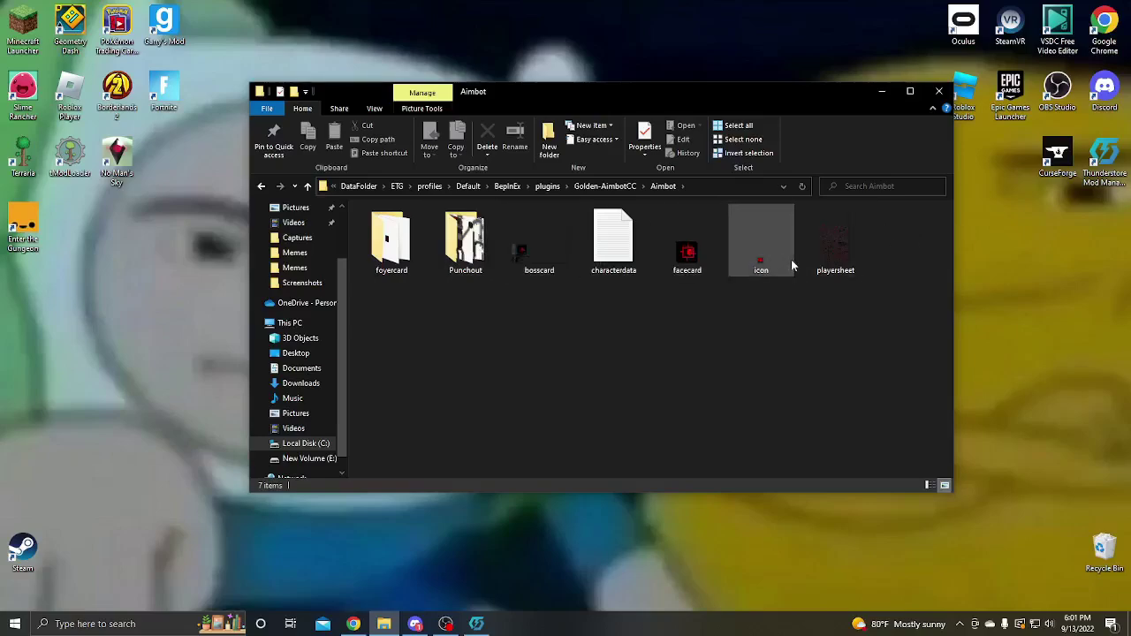
left_click(598, 188)
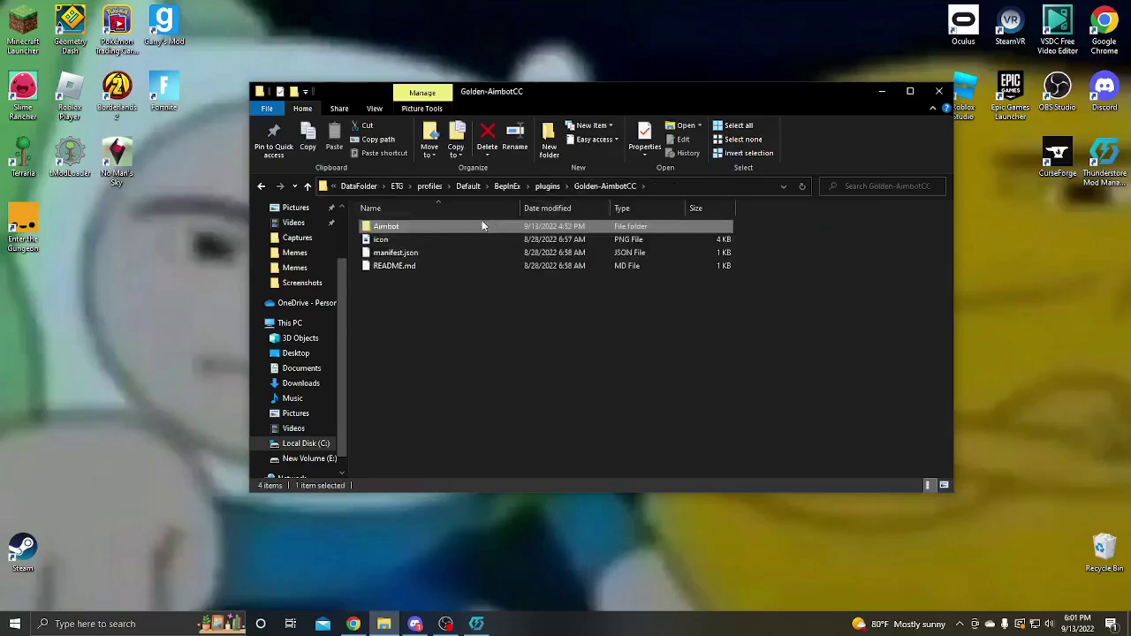
left_click(596, 188)
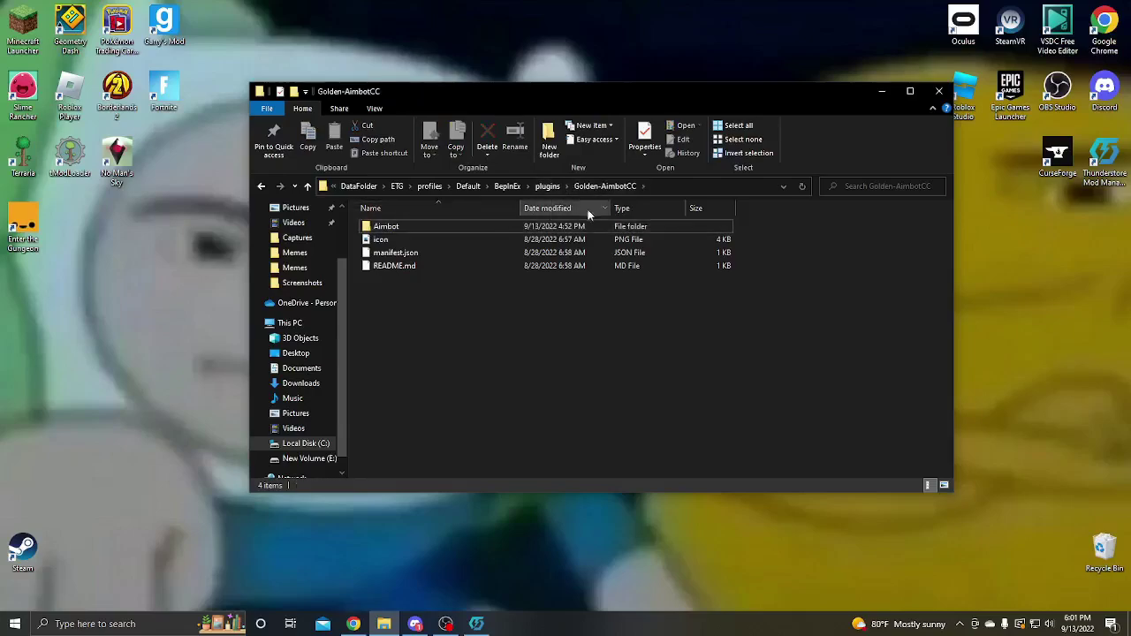
left_click(450, 227)
double_click(449, 226)
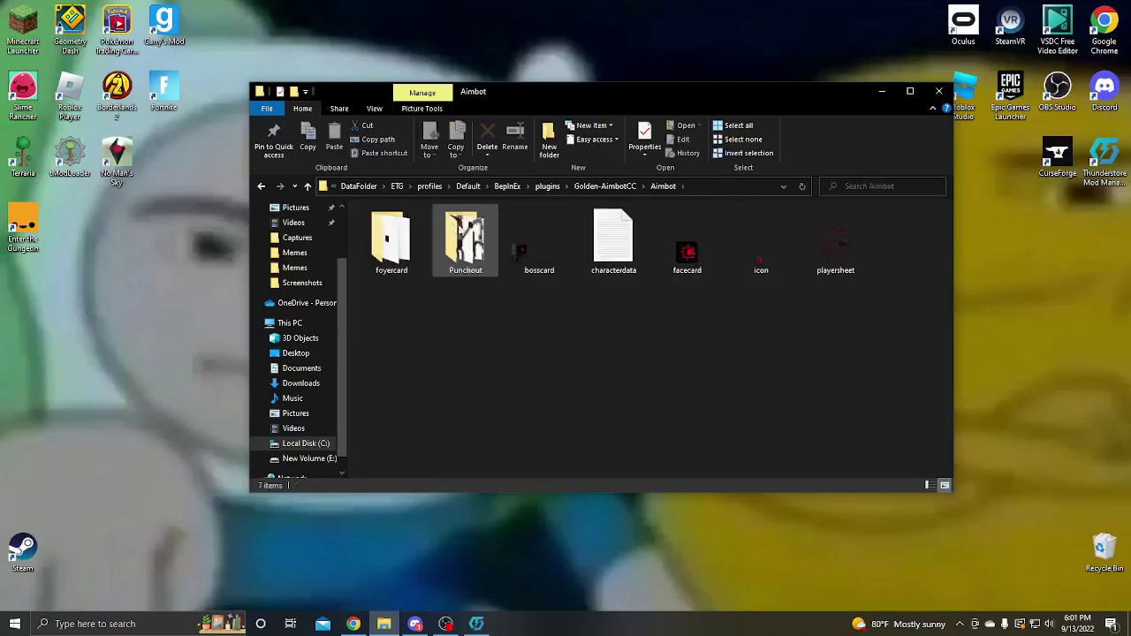
left_click(596, 187)
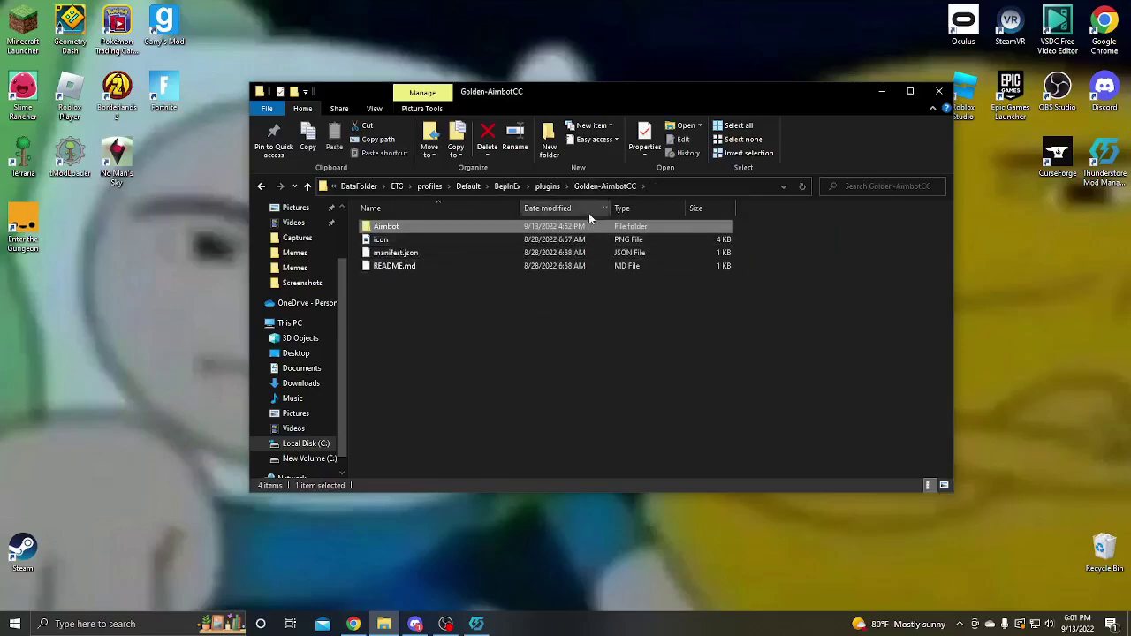
left_click(554, 188)
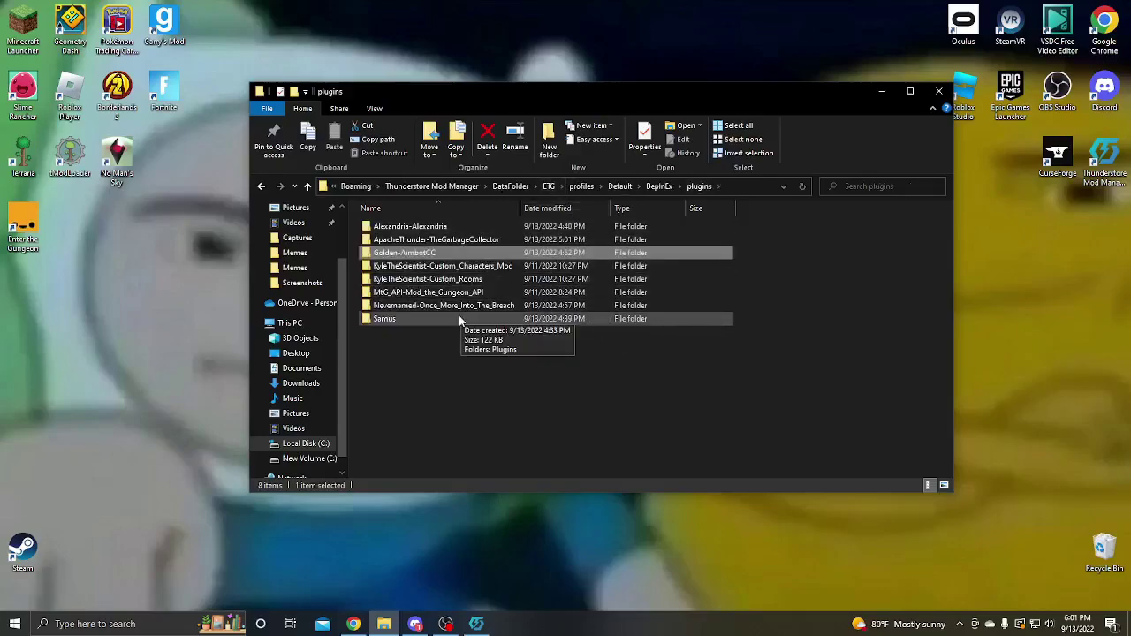
left_click(477, 382)
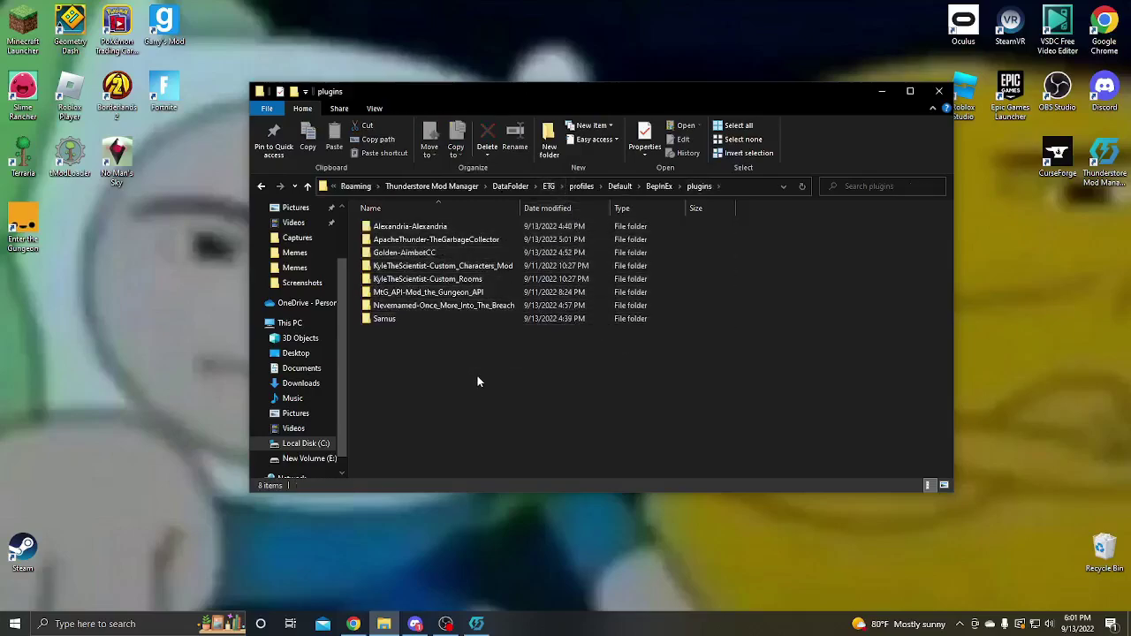
- Minimize the plugins folder, switch to Thunderstore Mod Manager and search the online mods for "peter"
left_click(884, 92)
double_click(1094, 163)
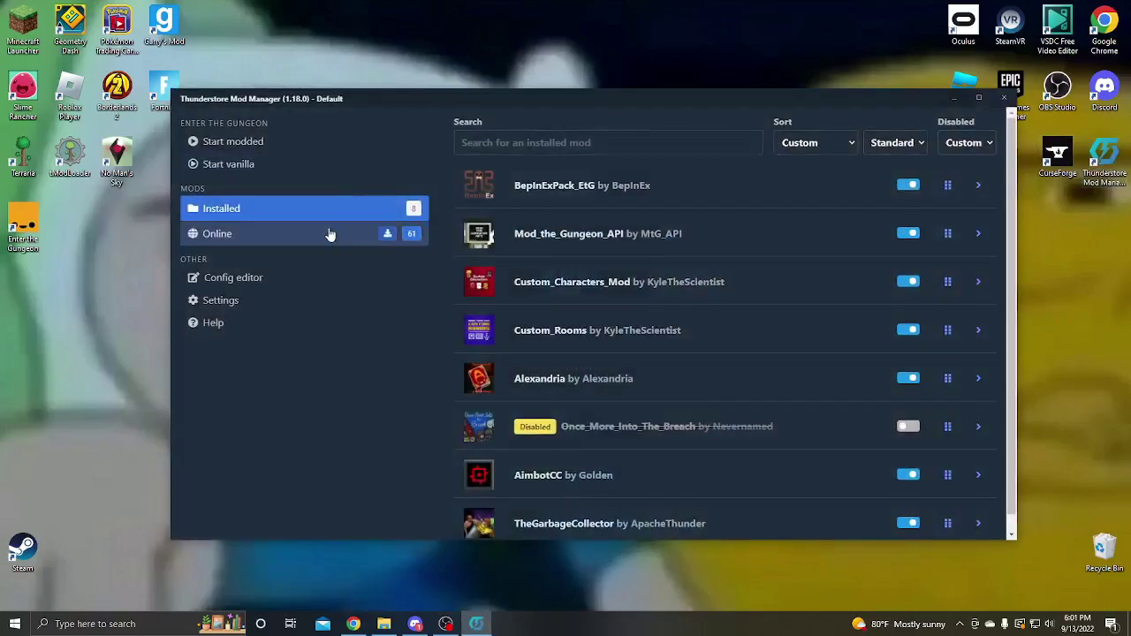
left_click(329, 235)
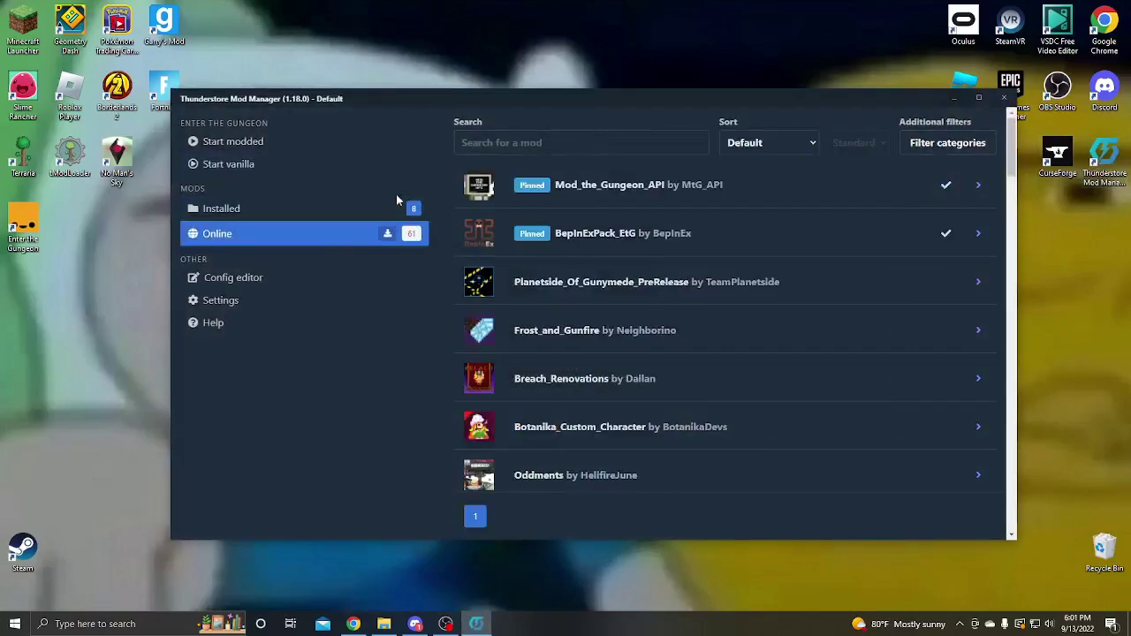
left_click(626, 132)
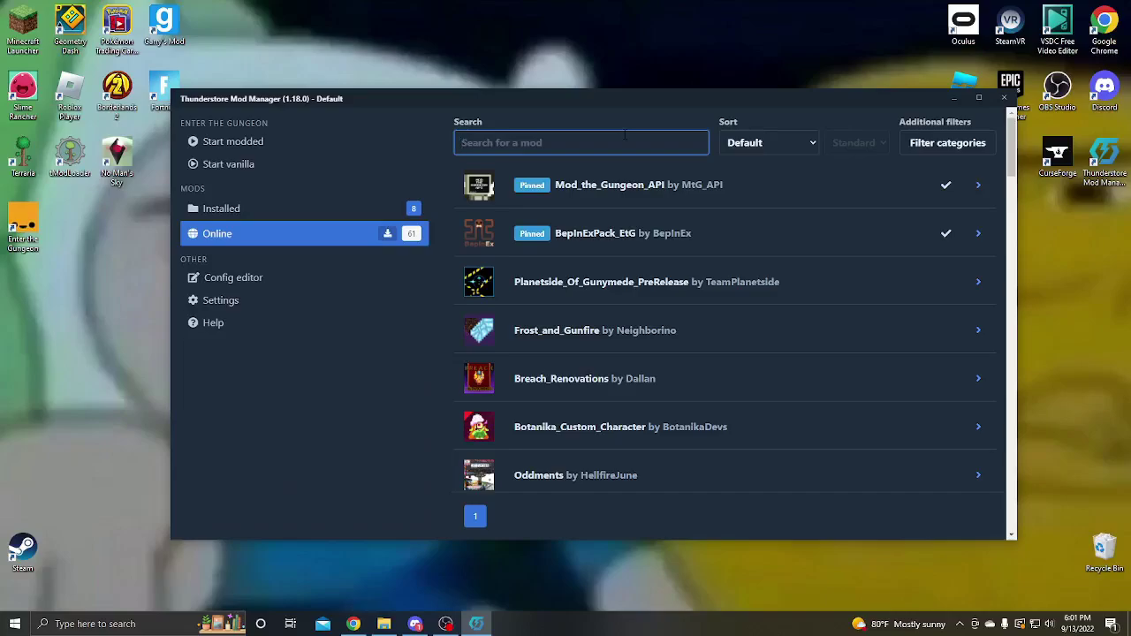
scroll(615, 329, "down", 10)
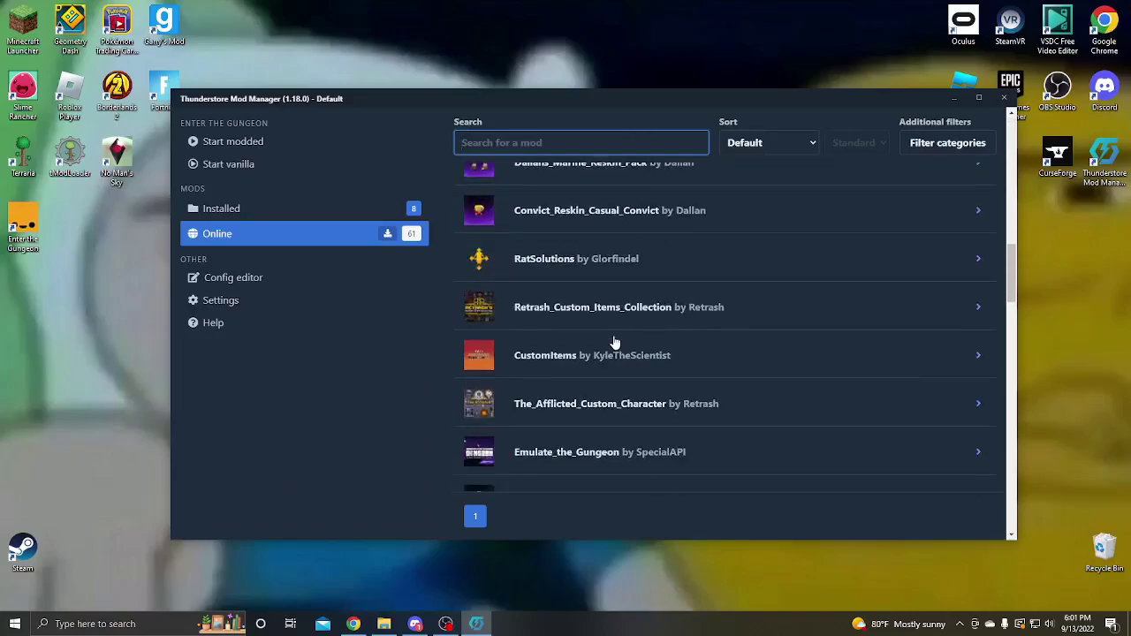
scroll(610, 354, "up", 10)
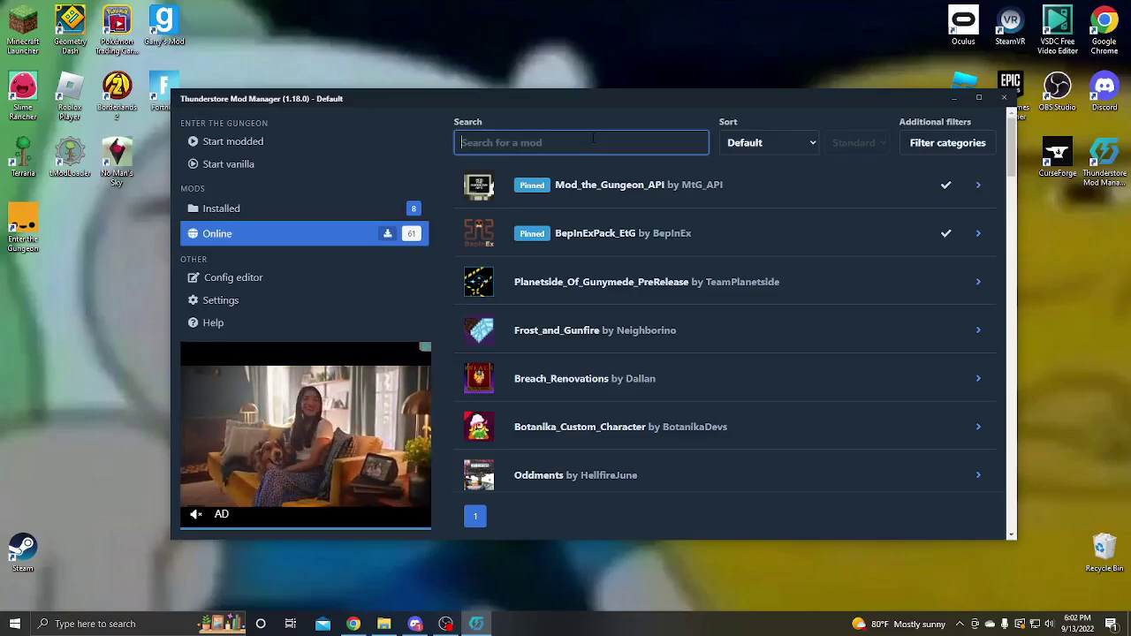
type("peter")
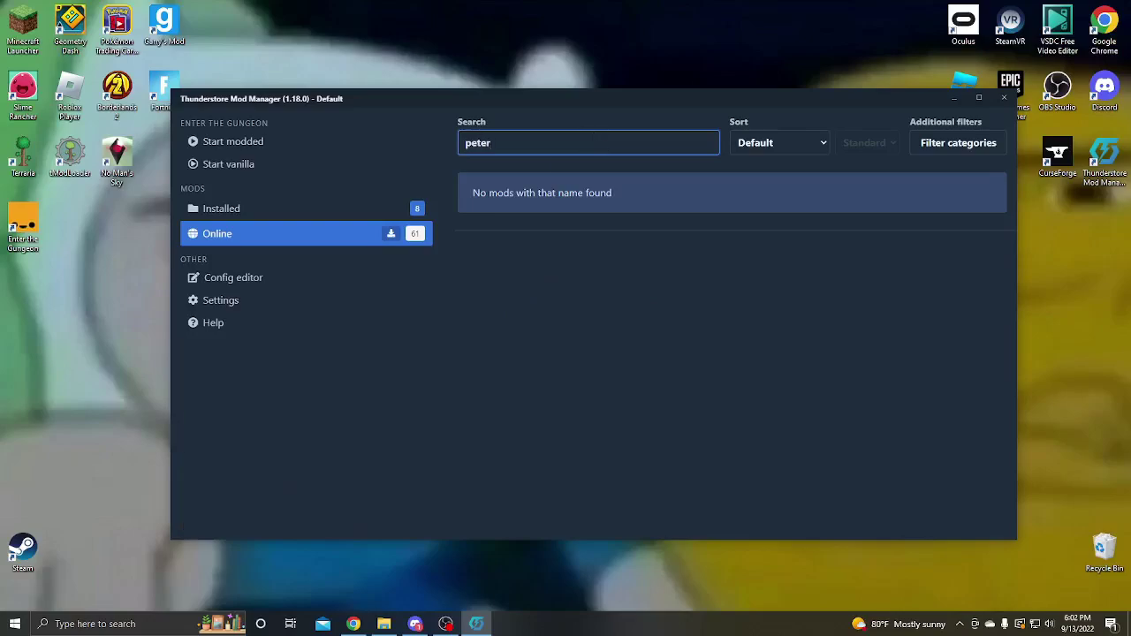
- Look over the installed mods again and minimize the mod manager
left_click(360, 210)
scroll(623, 314, "down", 1)
scroll(623, 314, "up", 1)
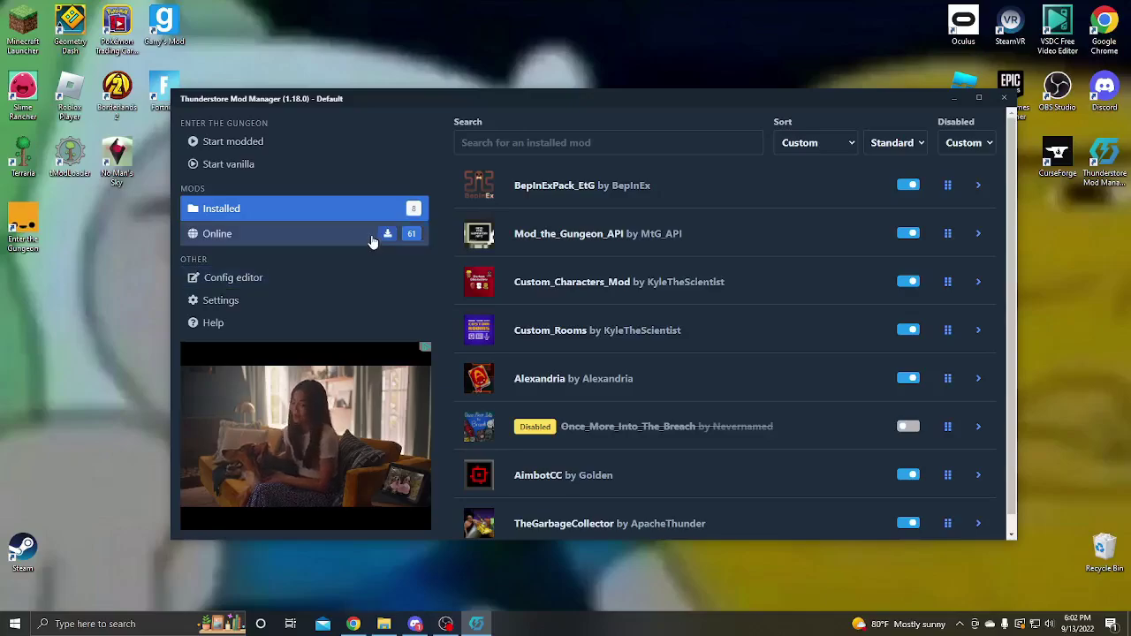
left_click(956, 100)
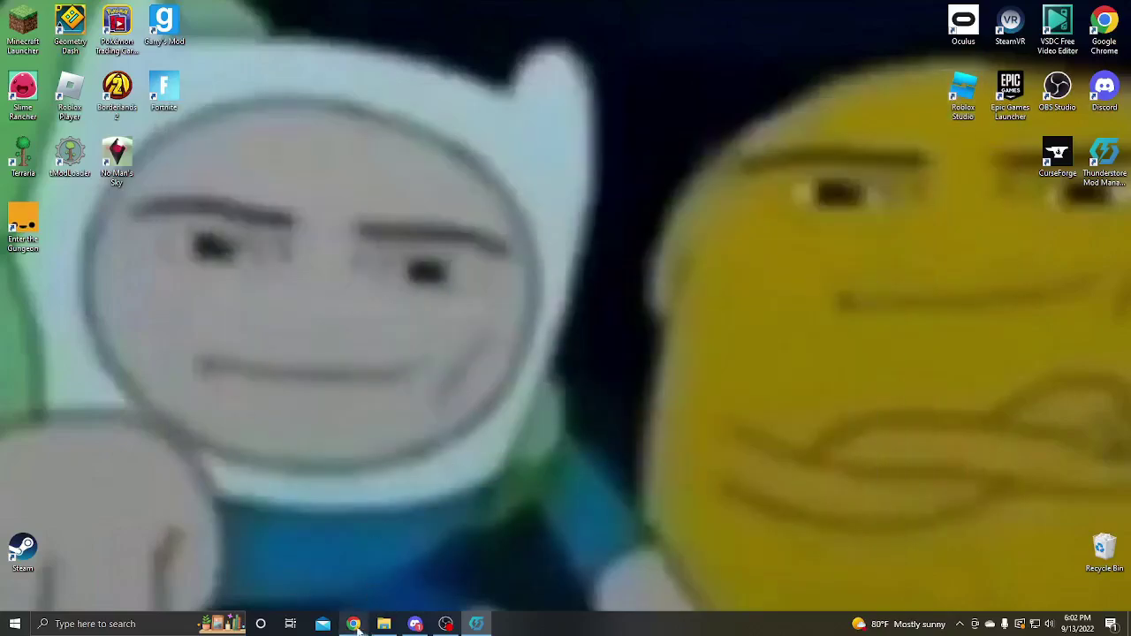
- Switch to Chrome, download Peter Griffin.zip from the Peter Griffin Custom Character mod's files, and minimize the browser
left_click(354, 624)
left_click(203, 10)
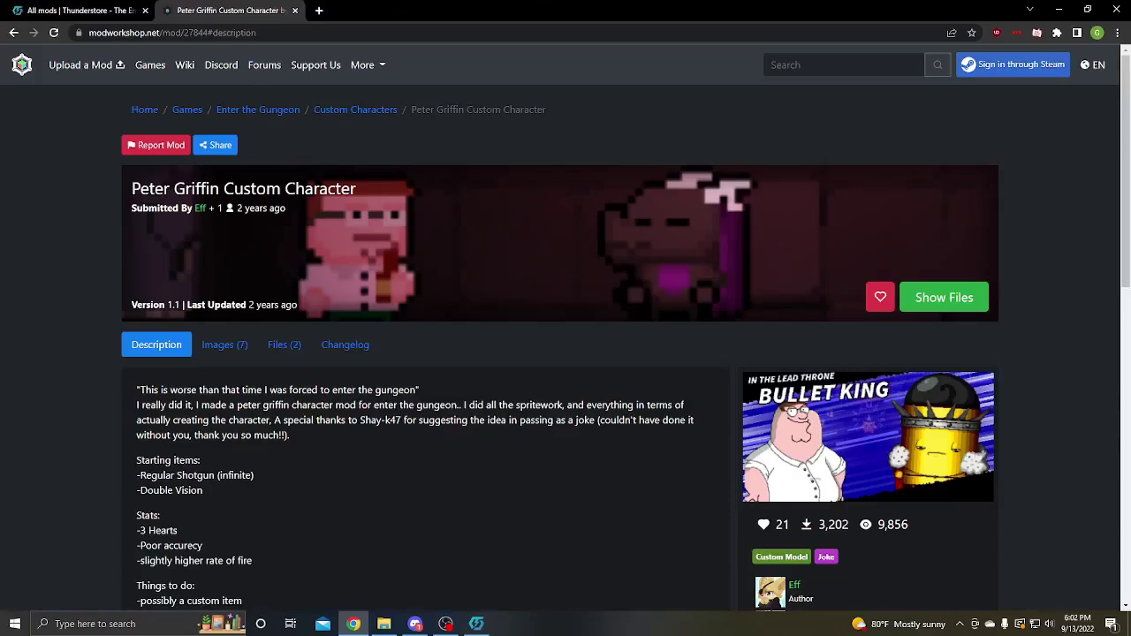
left_click(300, 350)
scroll(317, 314, "down", 1)
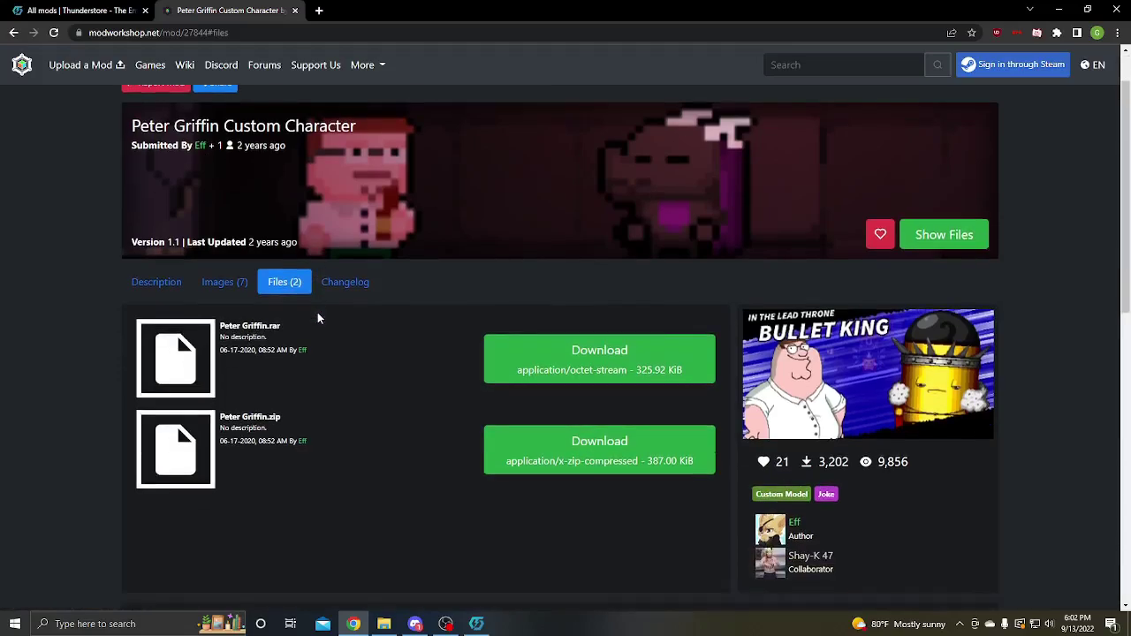
left_click(559, 459)
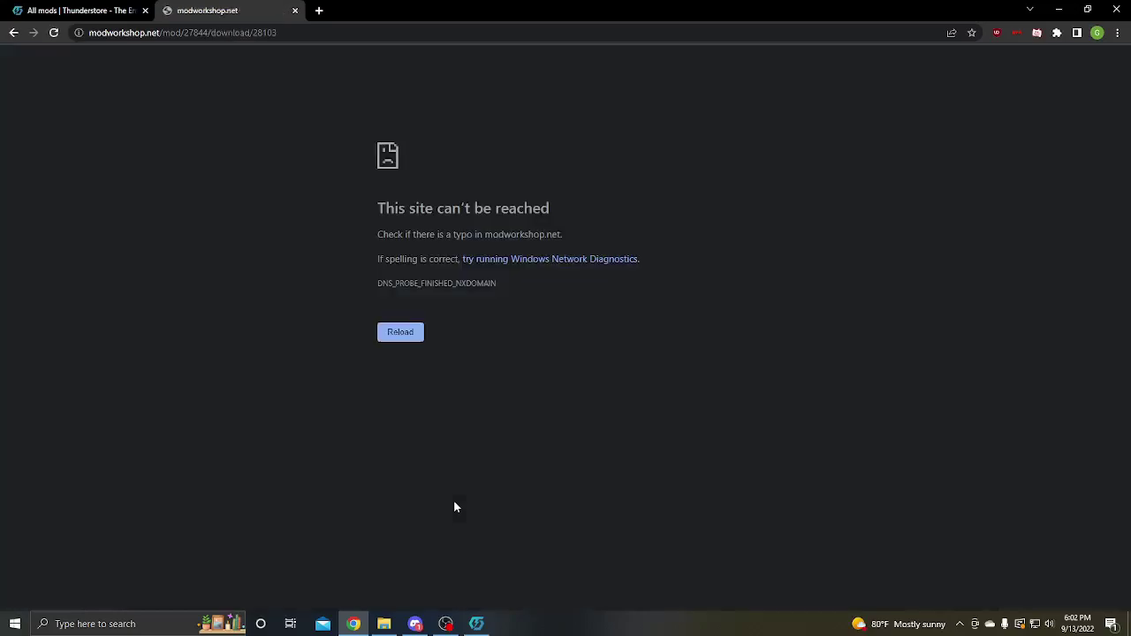
left_click(408, 340)
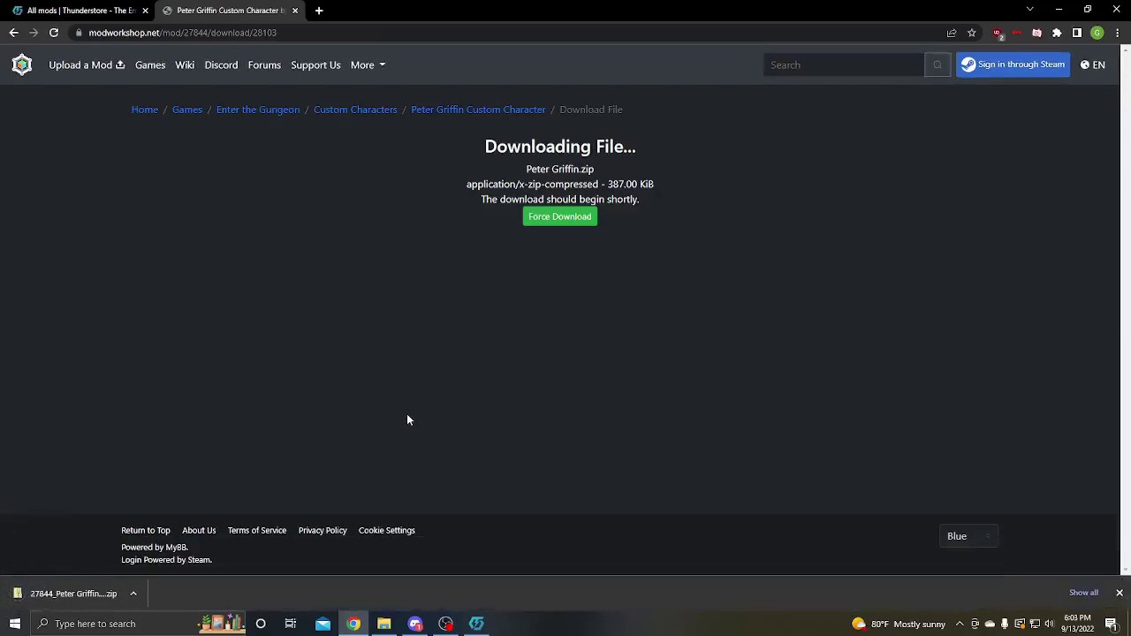
left_click(1058, 9)
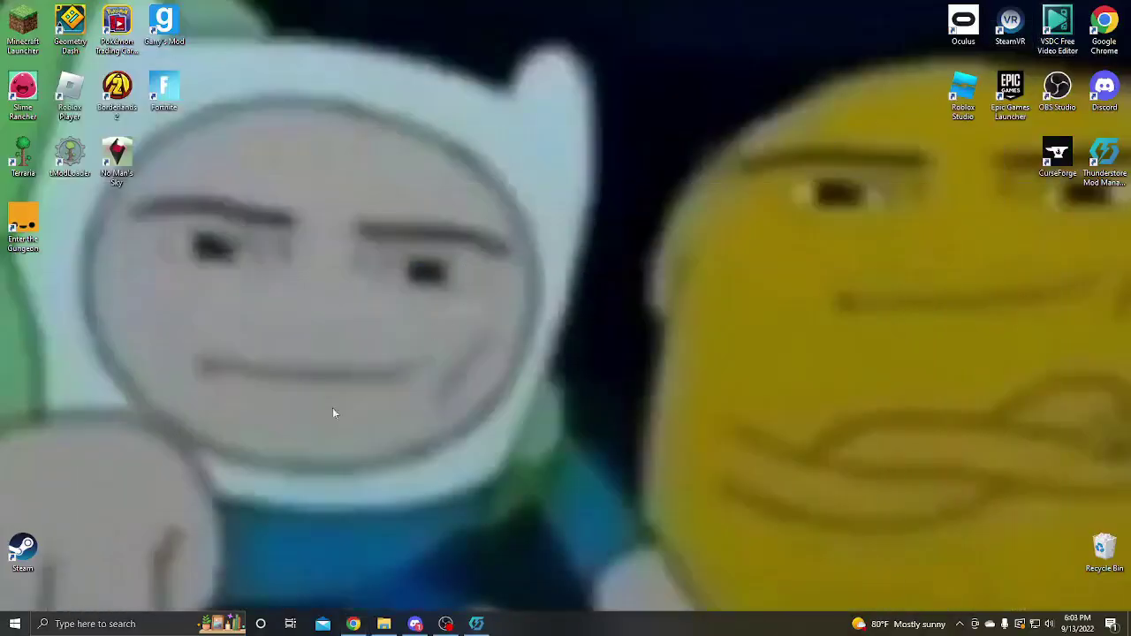
- Move the 27844_Peter Griffin Custom Character_1.1 archive from Downloads to the desktop and close the folder window
right_click(383, 621)
left_click(374, 290)
left_click(463, 262)
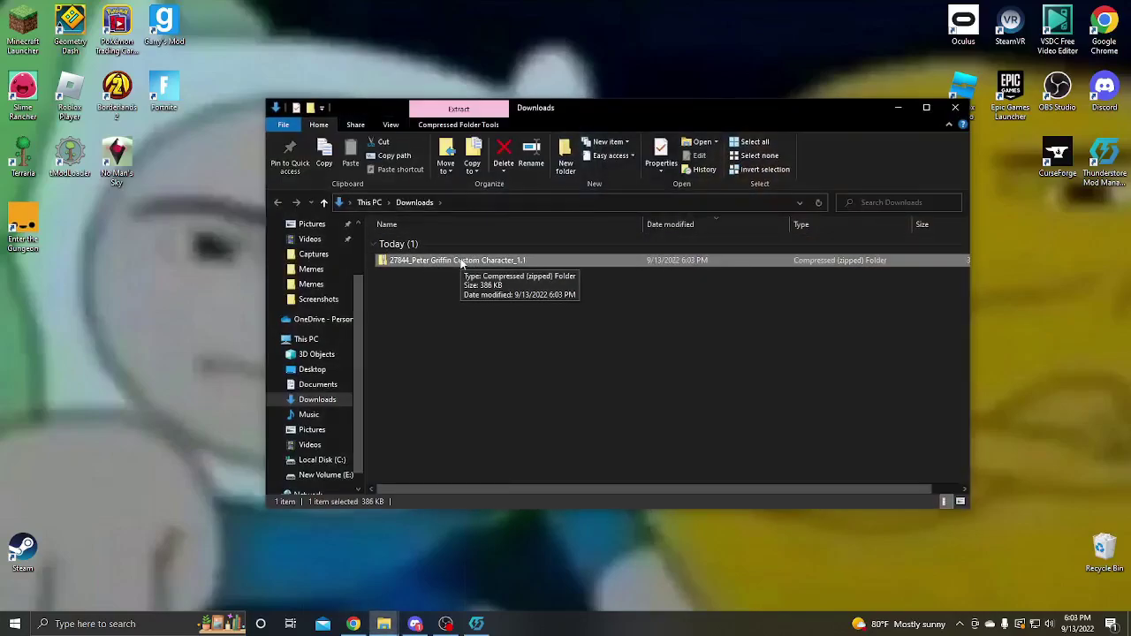
left_click_drag(461, 263, 166, 366)
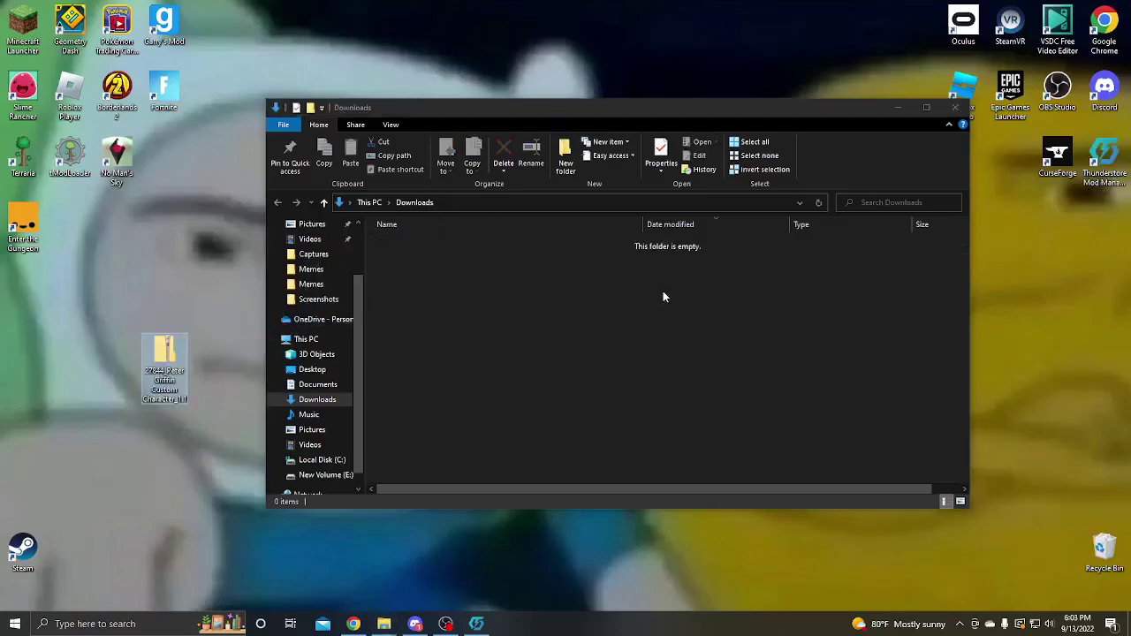
left_click(954, 107)
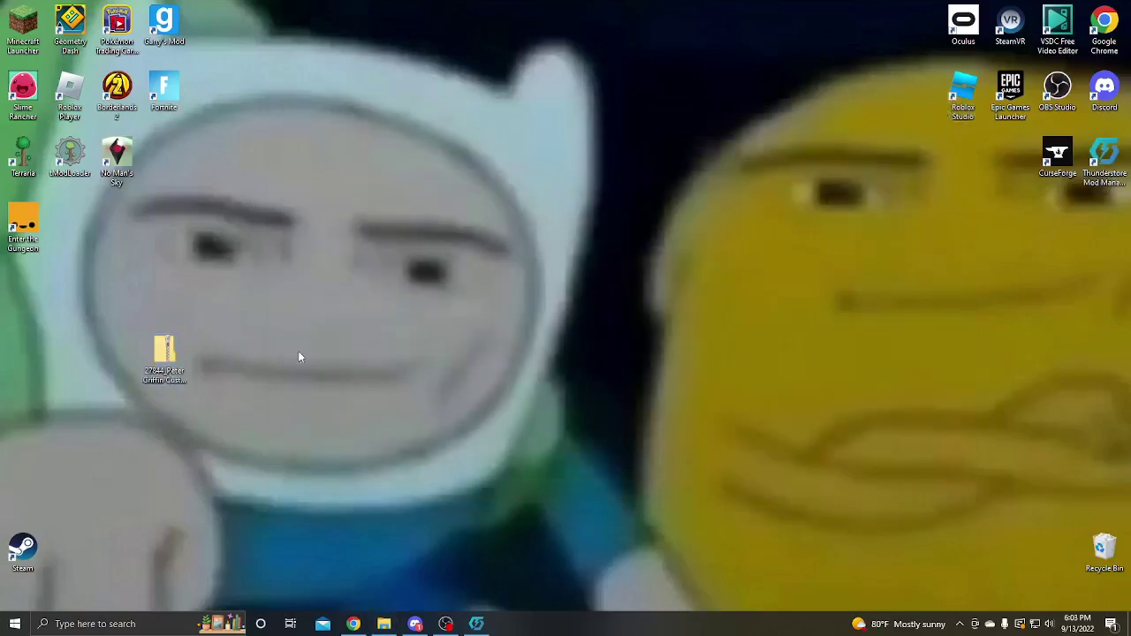
- Open the 27844_Peter Griffin Custom Character_1.1 archive and extract its Peter Griffin folder to the desktop
double_click(181, 367)
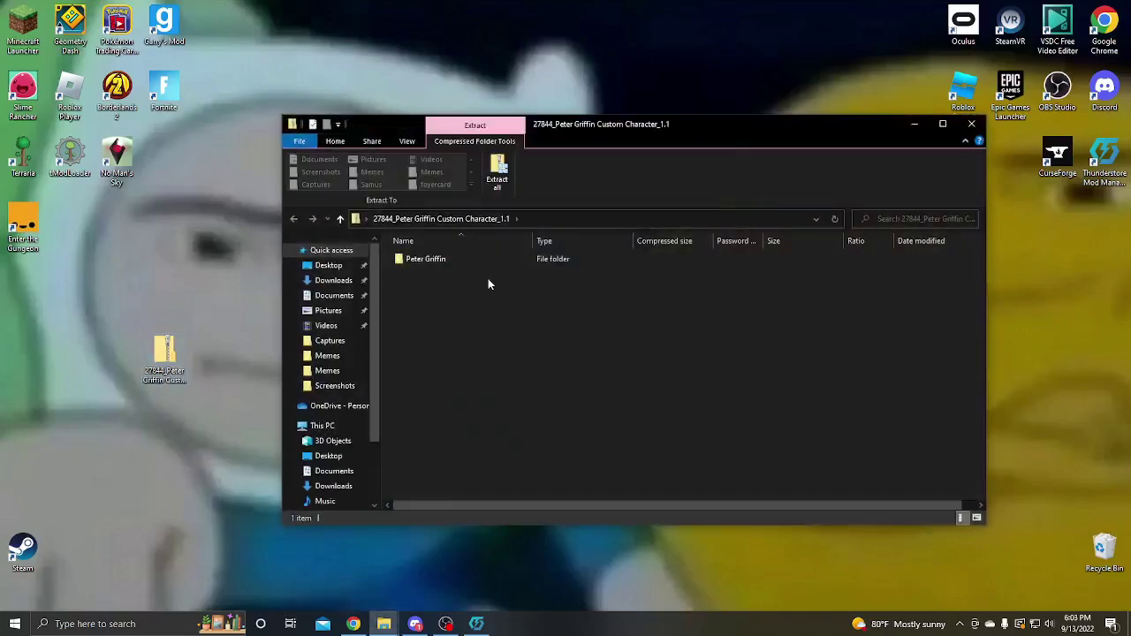
left_click_drag(461, 263, 266, 365)
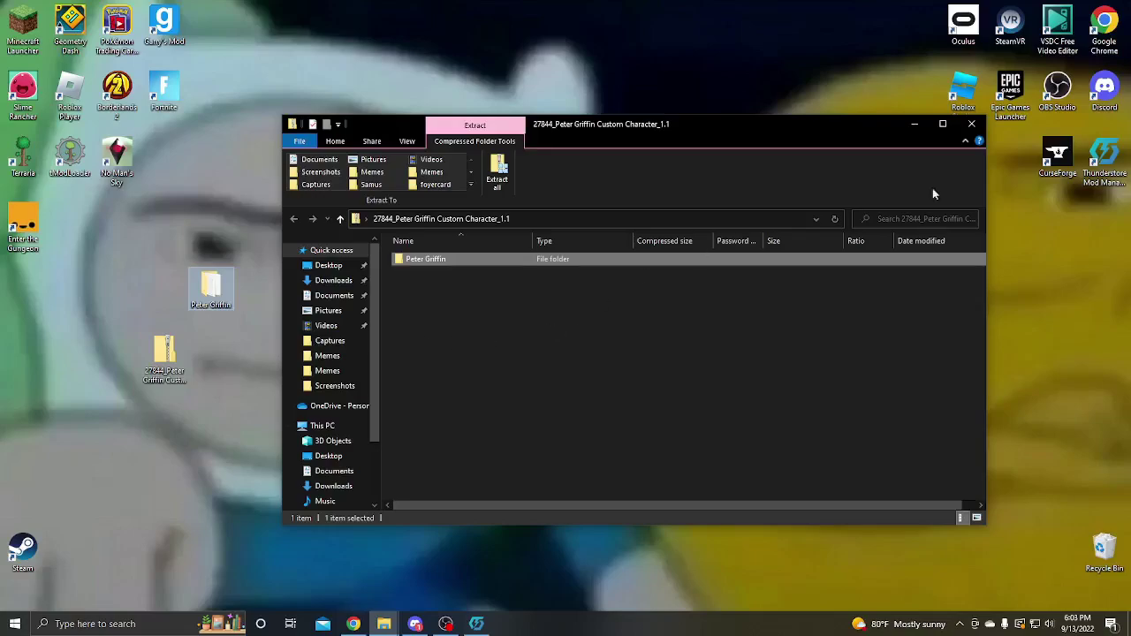
- Close the archive window, delete the 27844_Peter Griffin Custom Character_1.1 archive from the desktop and move the Peter Griffin folder into open desktop space
left_click(972, 124)
left_click(164, 355)
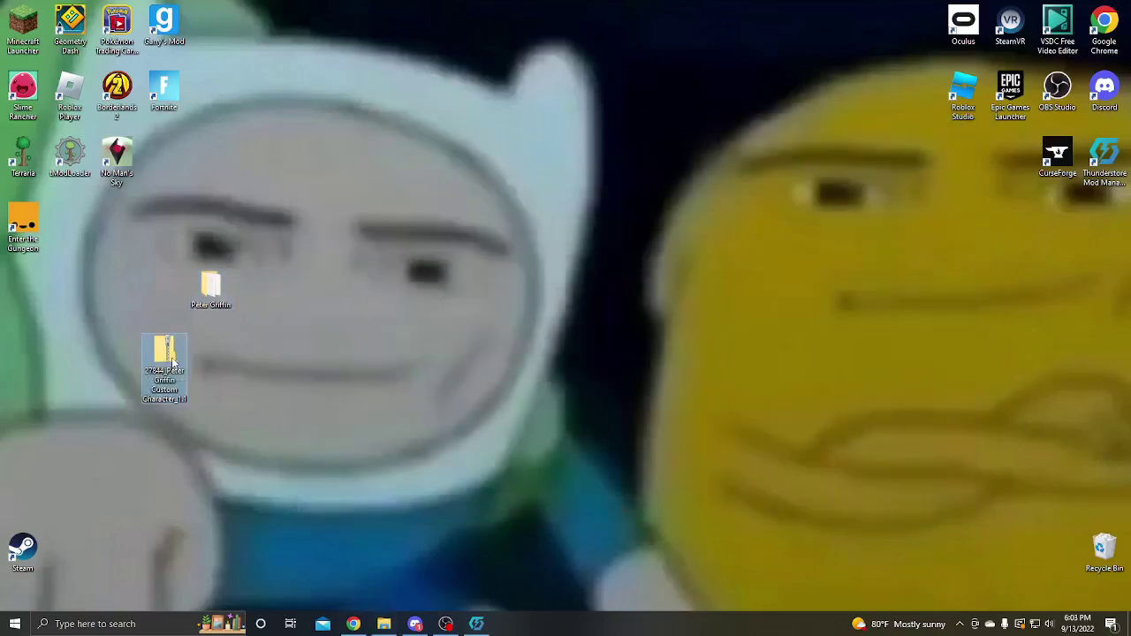
right_click(172, 360)
left_click(225, 570)
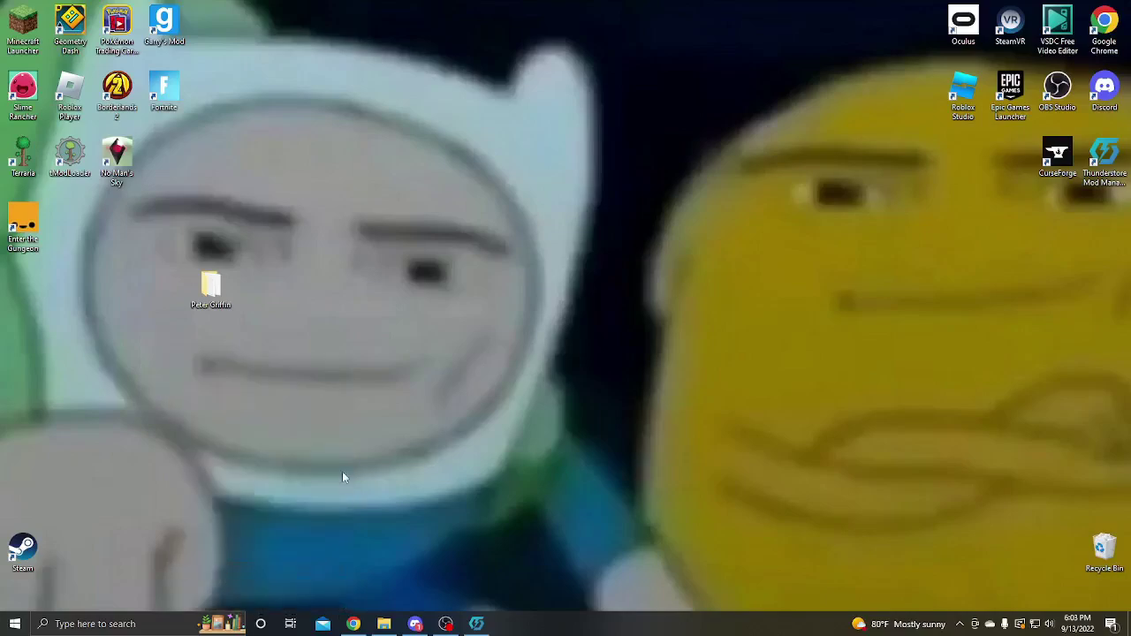
left_click_drag(186, 298, 517, 298)
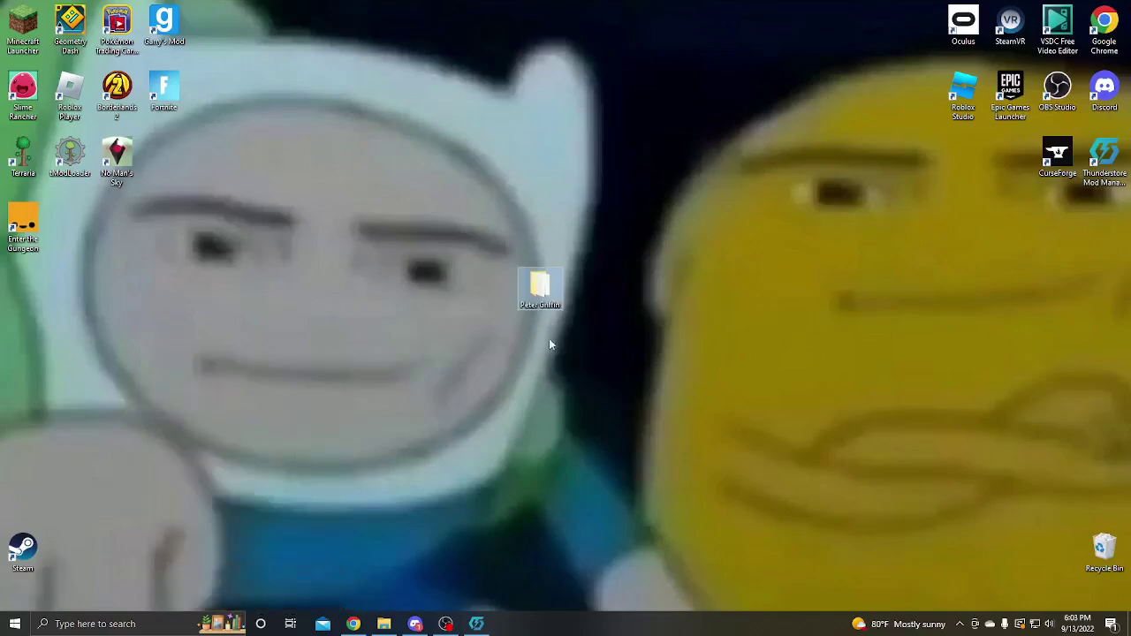
- Create a new folder named plugins inside the Peter Griffin folder
double_click(541, 289)
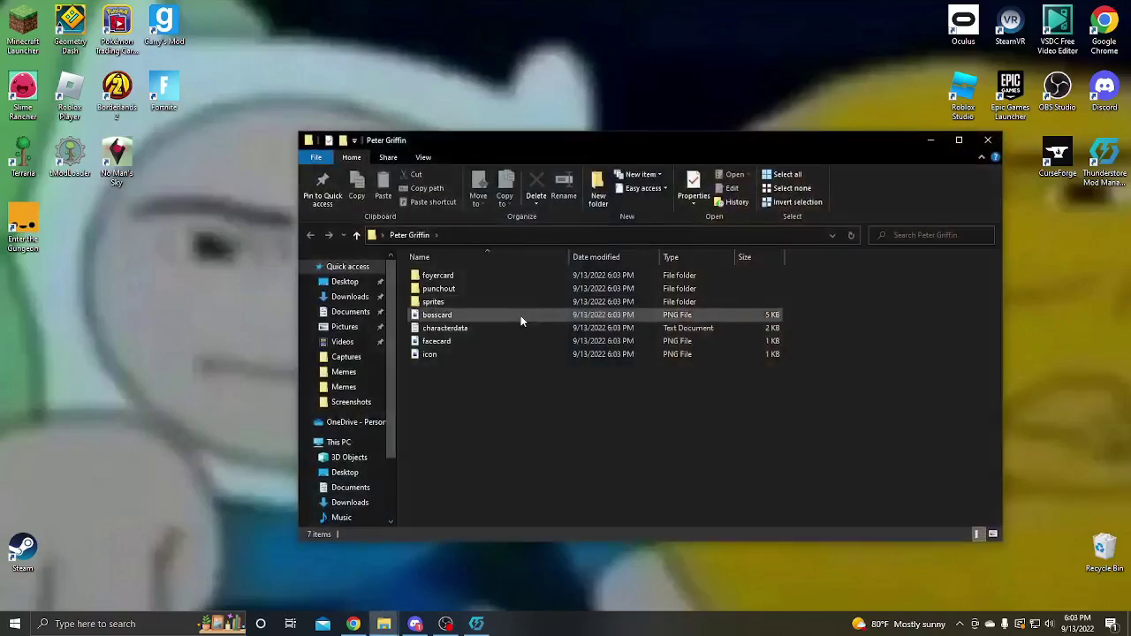
right_click(497, 406)
mouse_move(569, 559)
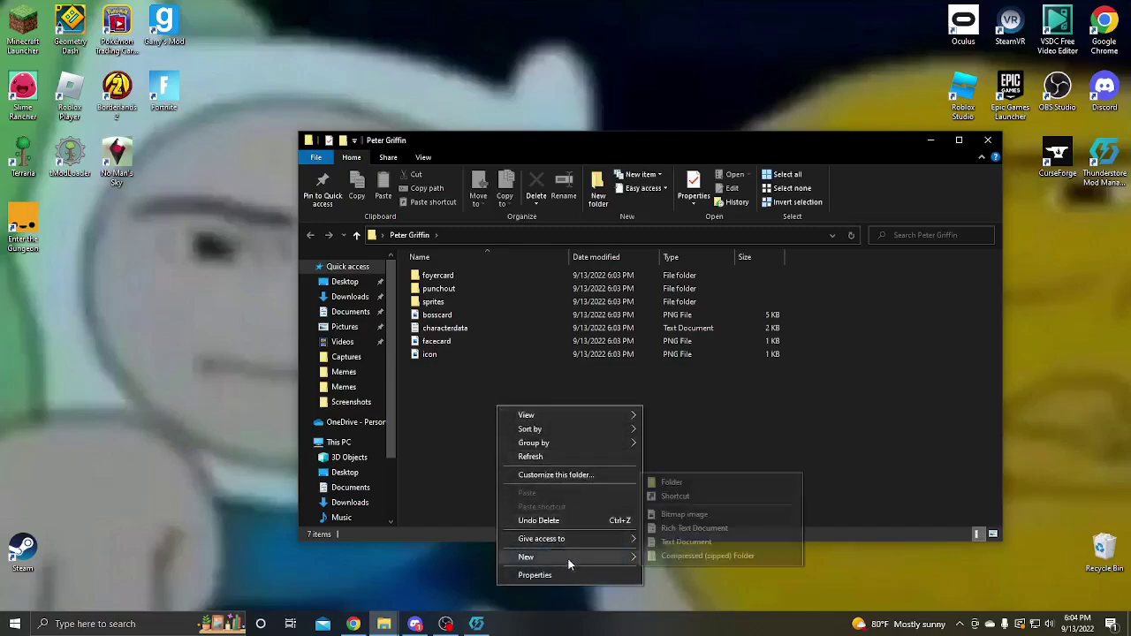
left_click(711, 482)
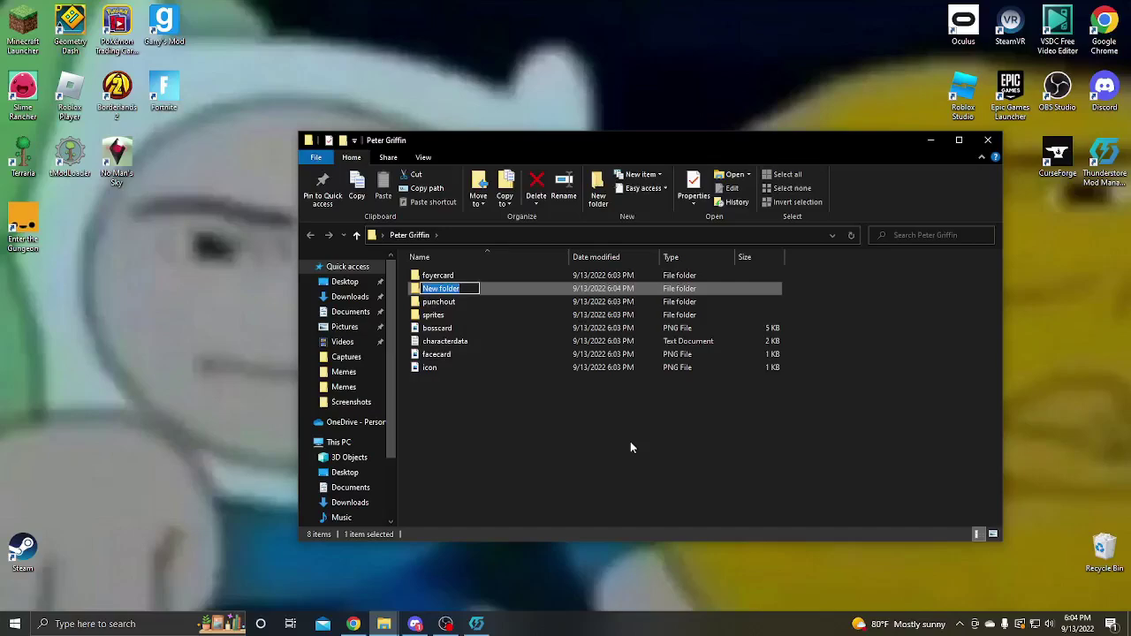
type("pp")
key("BackSpace")
key("BackSpace")
type("plugins")
key("BackSpace")
key("BackSpace")
key("BackSpace")
key("BackSpace")
key("BackSpace")
key("BackSpace")
key("BackSpace")
type("plug")
key("BackSpace")
key("BackSpace")
key("BackSpace")
key("BackSpace")
type("plugins")
left_click(588, 424)
- Move all the other files and folders in the Peter Griffin folder, including foyercard, into its plugins folder
left_click_drag(456, 387, 445, 289)
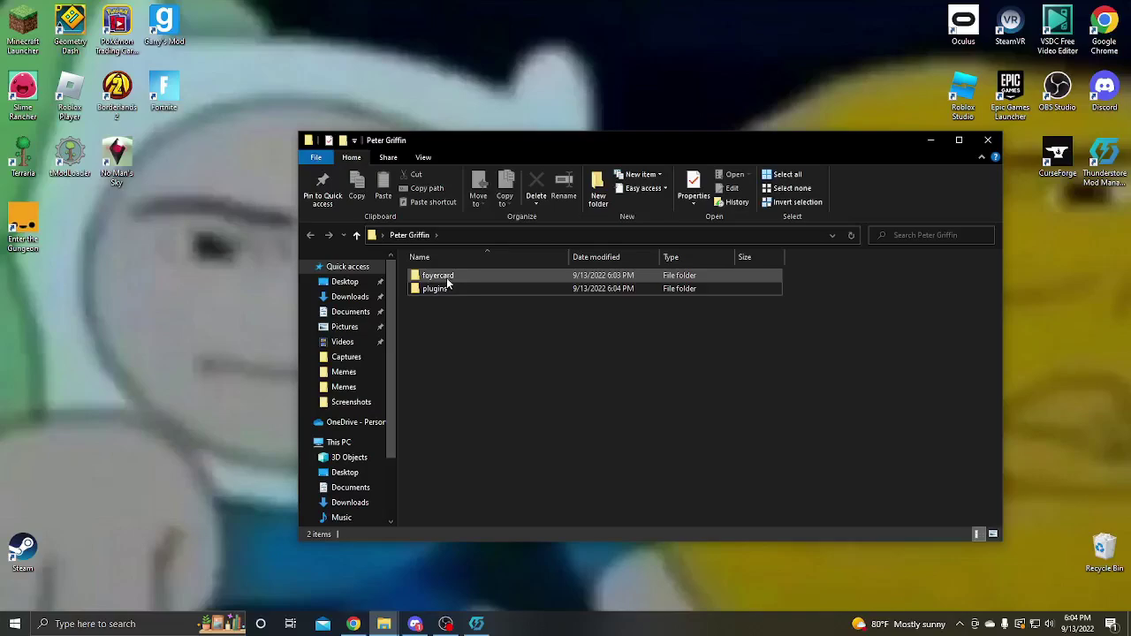
double_click(442, 277)
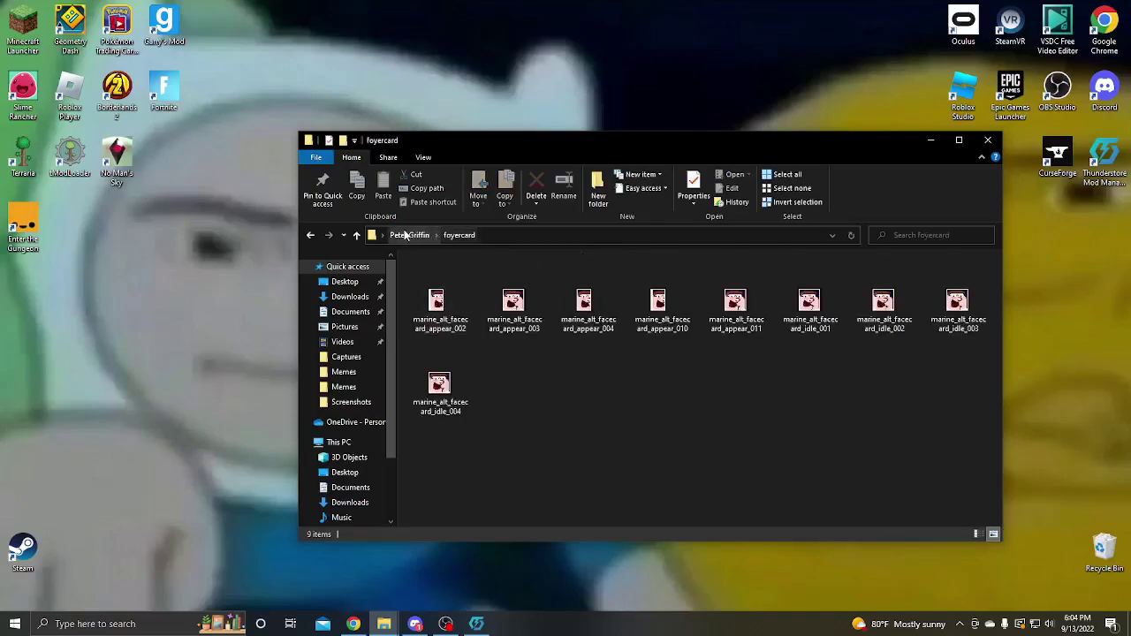
left_click(409, 235)
left_click_drag(440, 276, 444, 288)
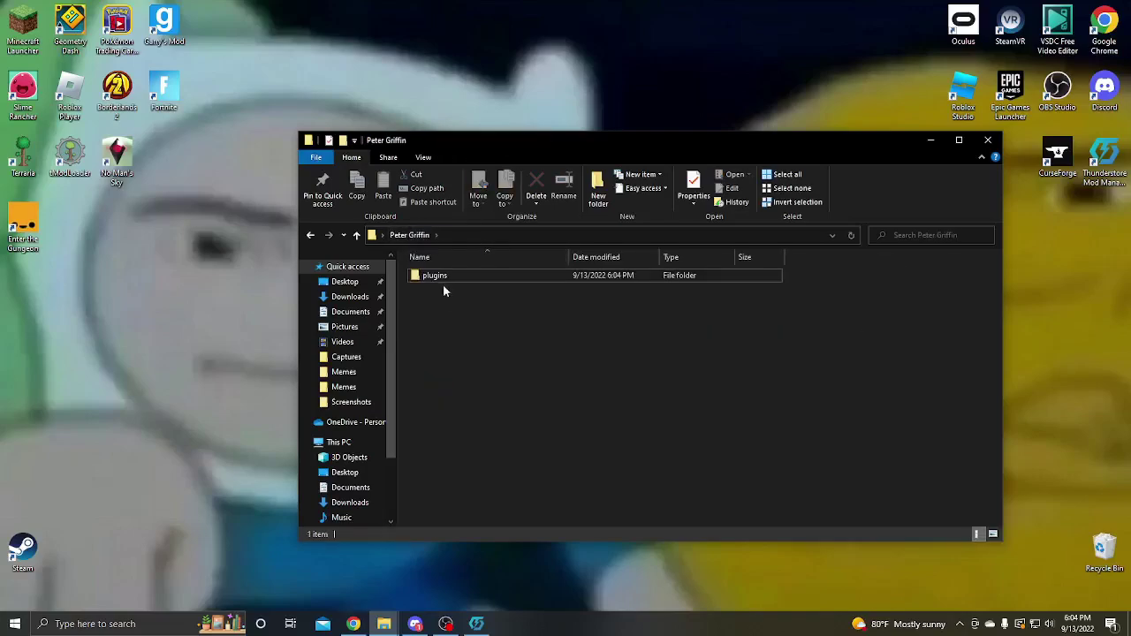
- Check the contents of the Peter Griffin folder's plugins subfolder and minimize the window
double_click(436, 277)
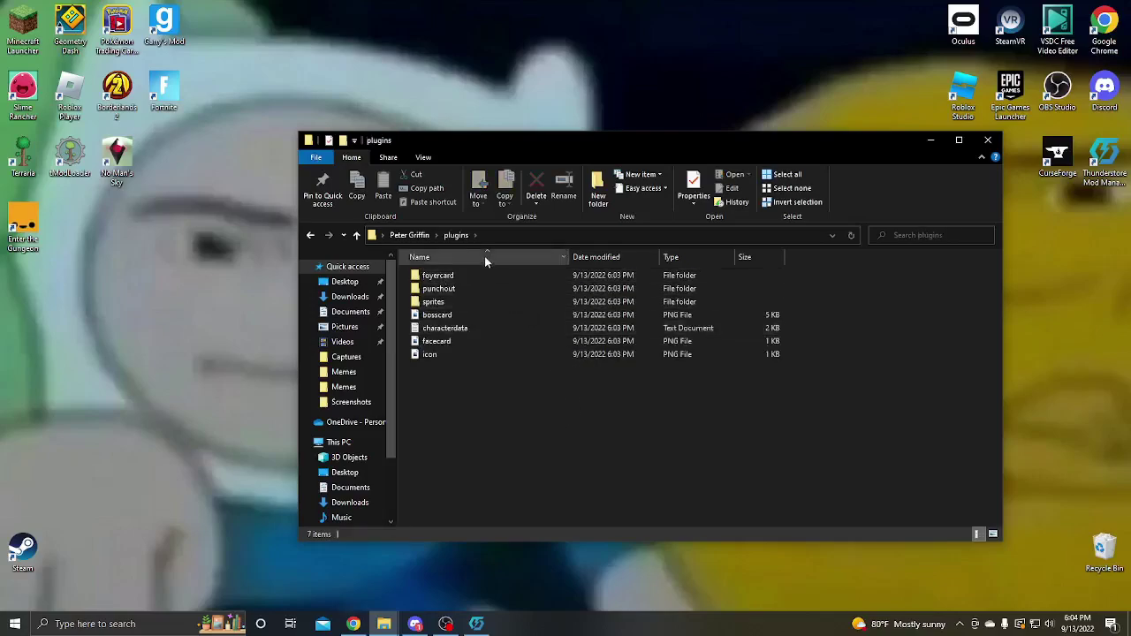
left_click(409, 235)
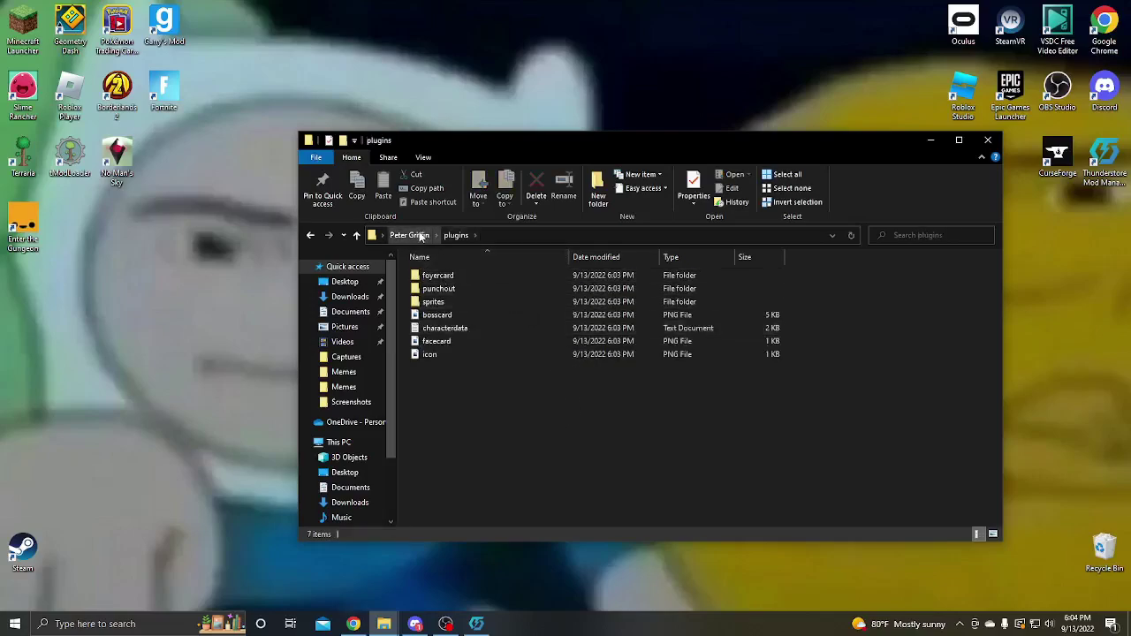
left_click(930, 140)
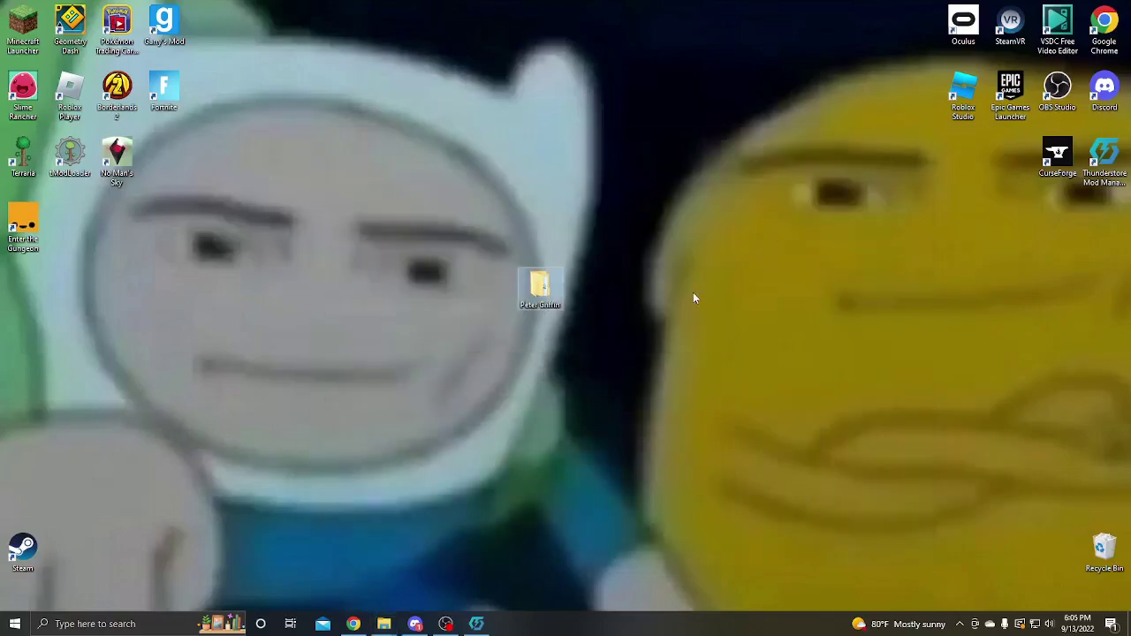
- Move the Peter Griffin folder from the desktop into the Default profile's BepInEx plugins folder
mouse_move(384, 624)
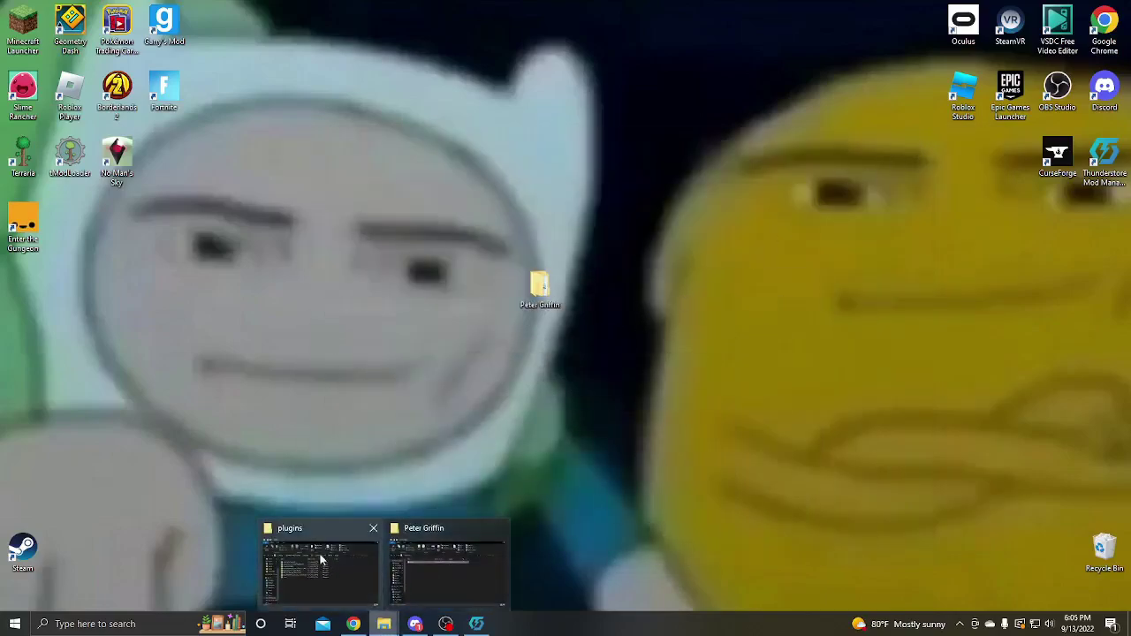
left_click(321, 559)
left_click_drag(641, 104, 219, 230)
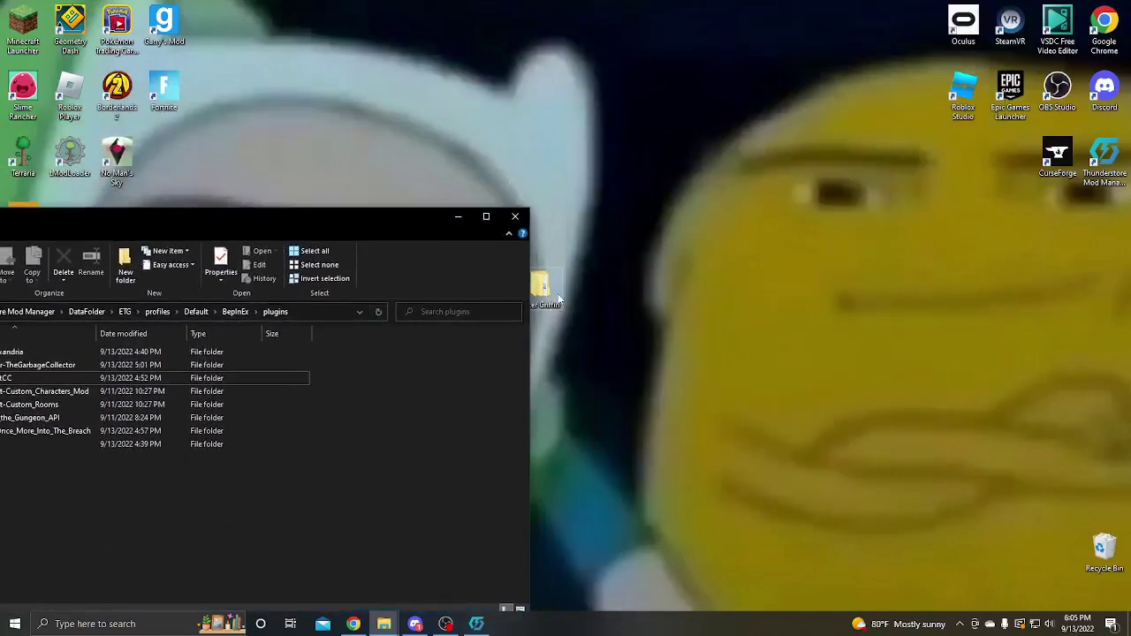
left_click_drag(555, 296, 235, 480)
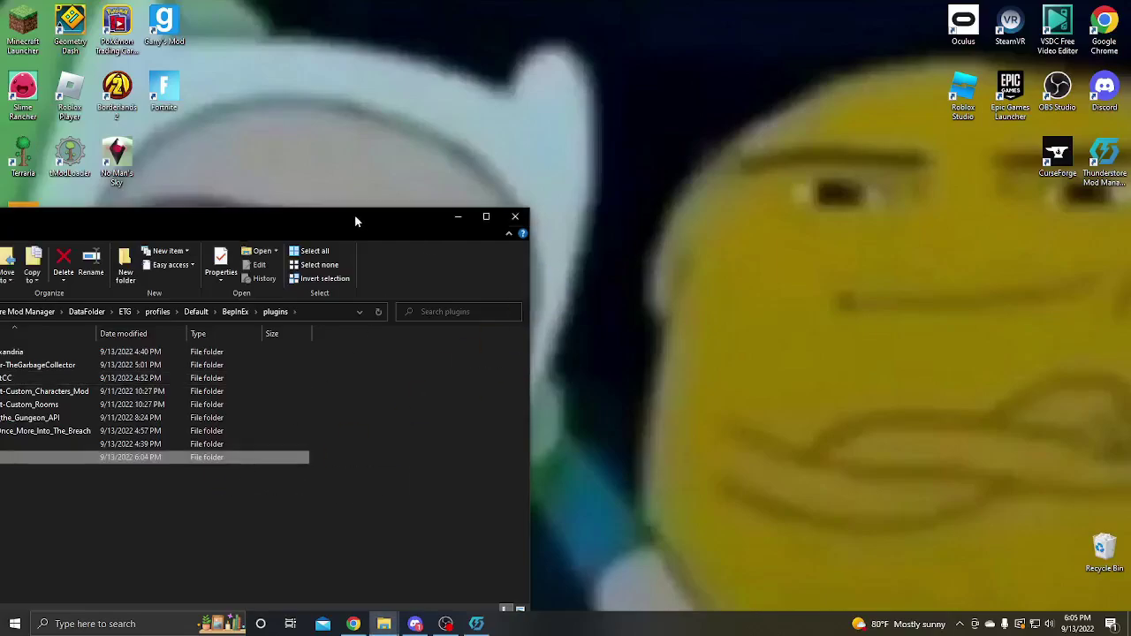
left_click_drag(355, 214, 723, 87)
left_click(993, 348)
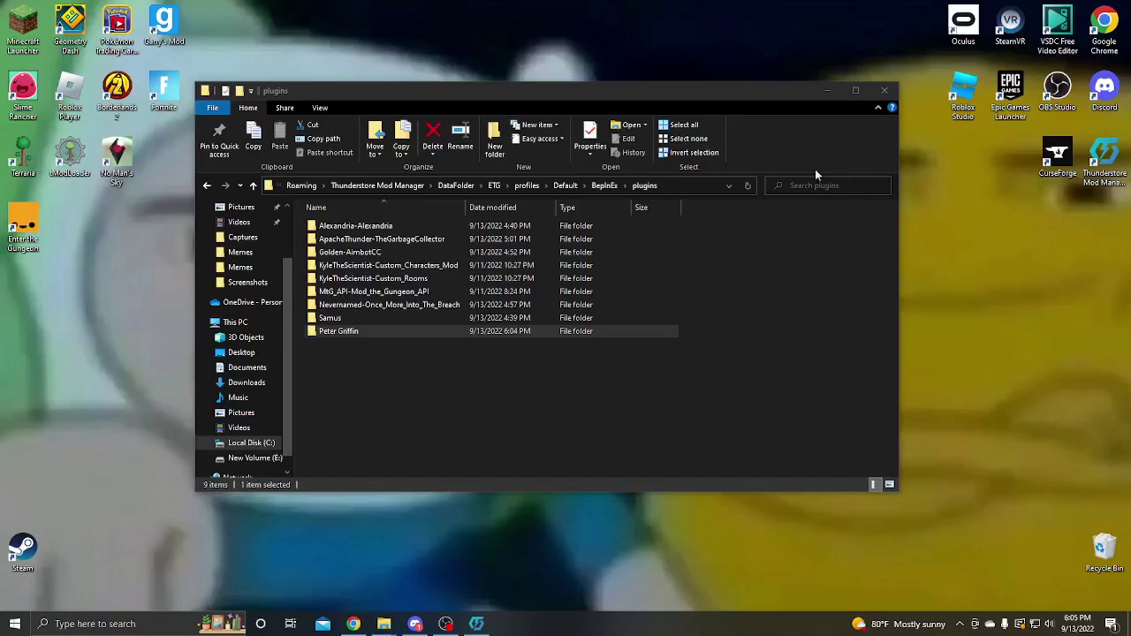
- Minimize the plugins folder window, switch to Thunderstore Mod Manager and view the installed mods
left_click(830, 92)
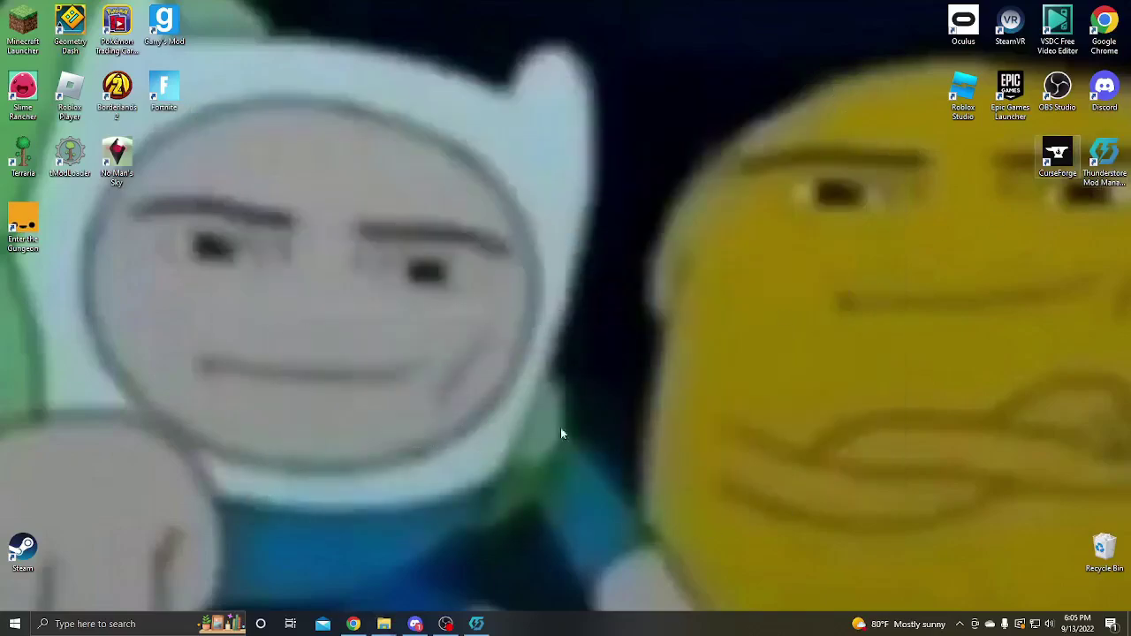
left_click(476, 624)
left_click(223, 233)
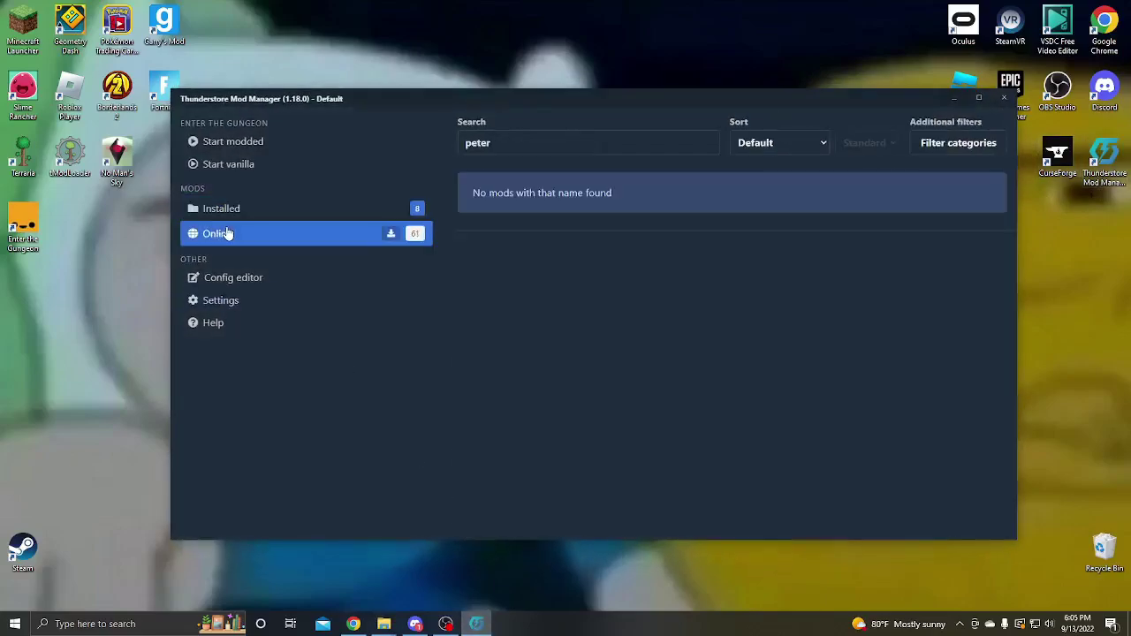
left_click(235, 212)
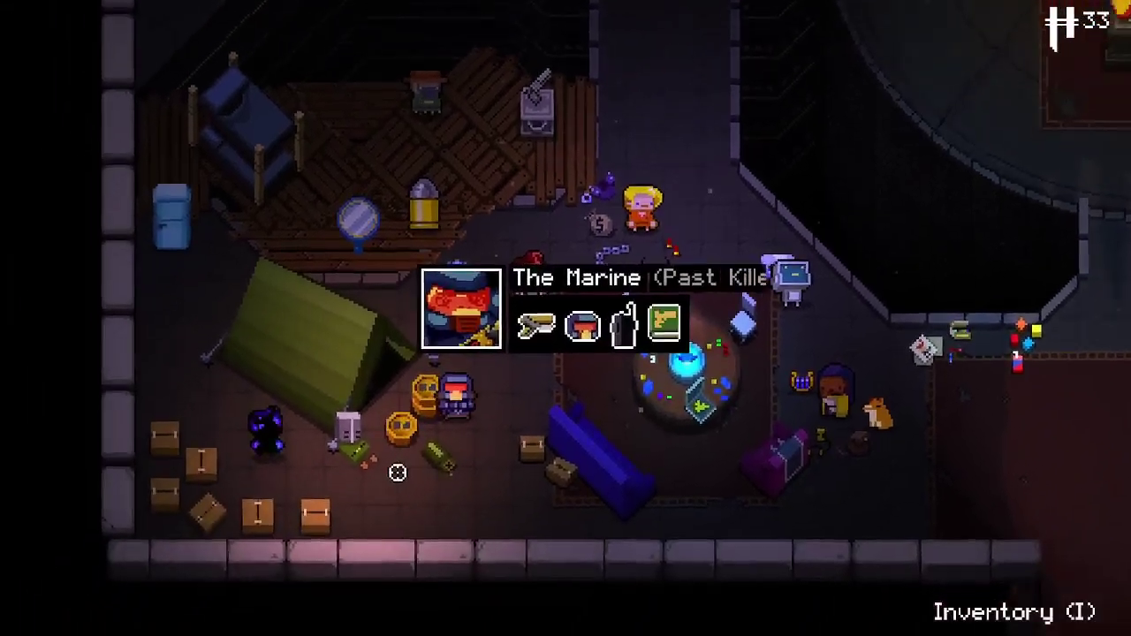
- In Enter the Gungeon, select The Marine, walk to the Peter Griffin character in the lobby and accept the character change
left_click(398, 473)
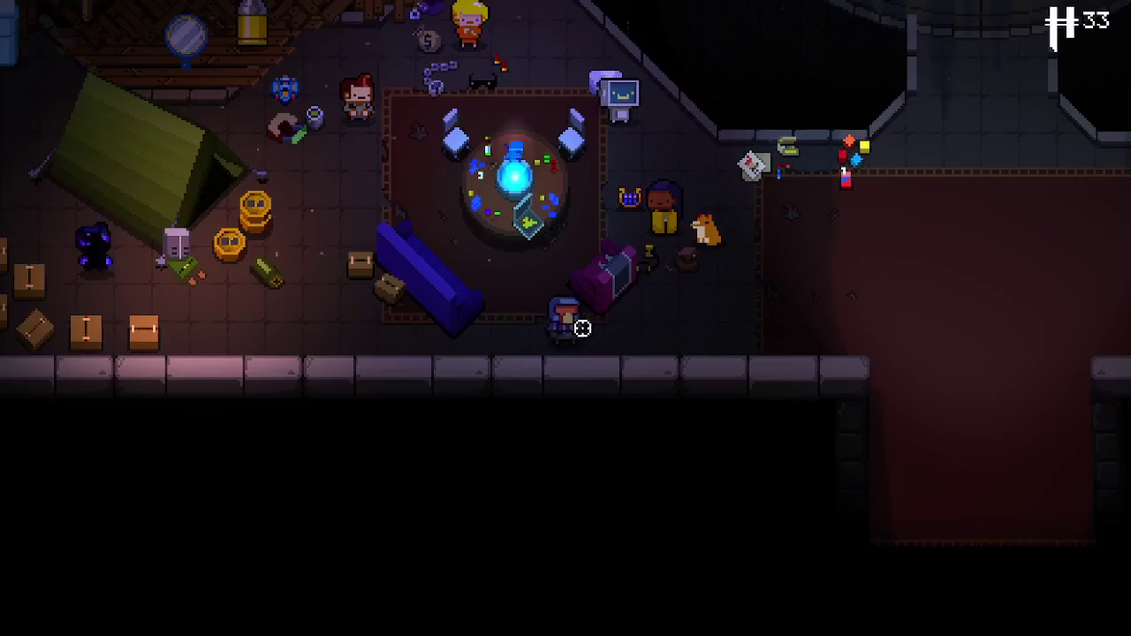
key("d")
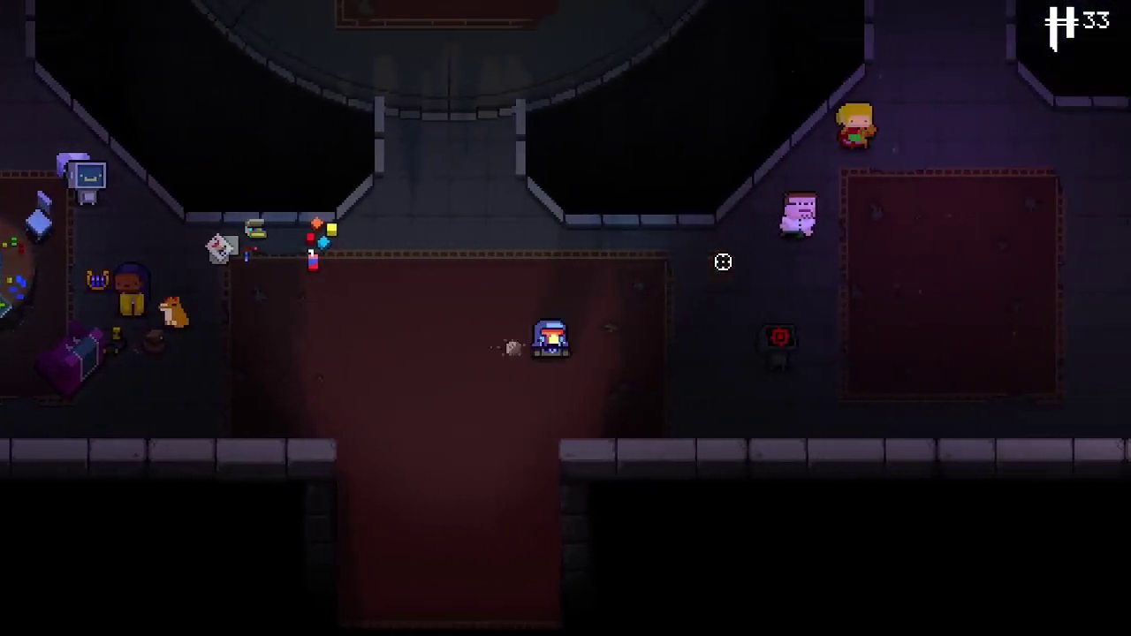
key("d")
key("w")
key("e")
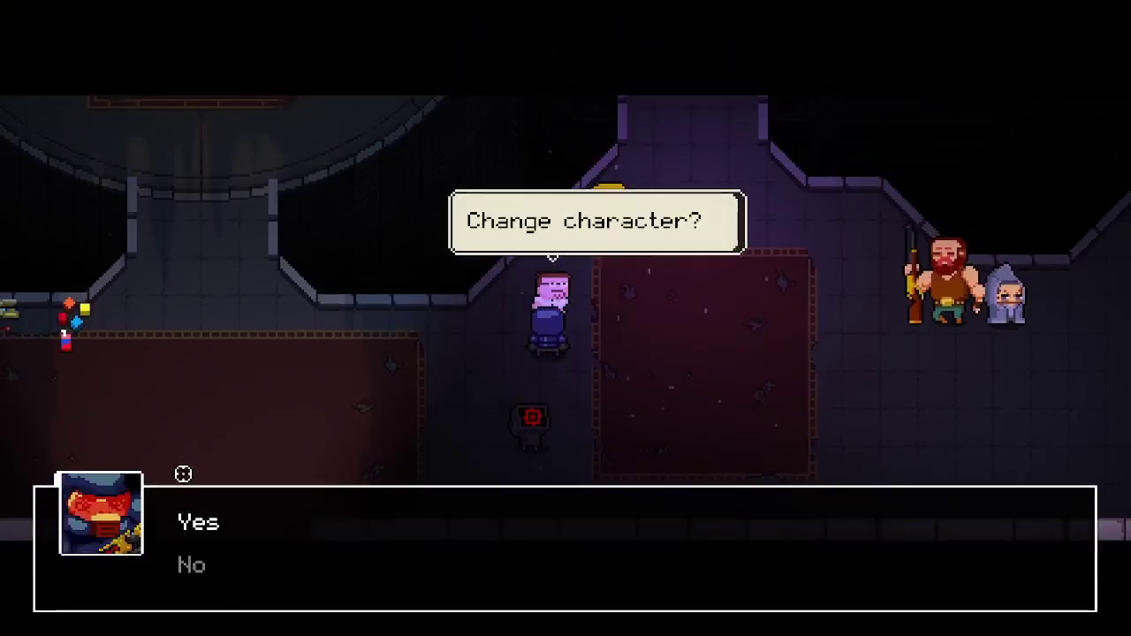
left_click(168, 521)
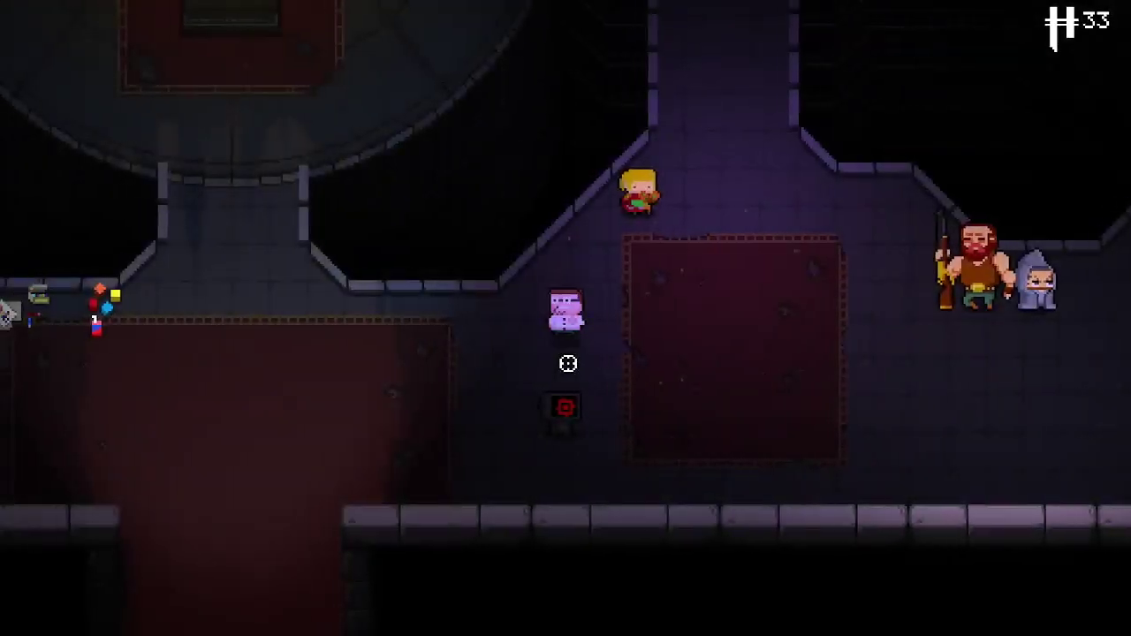
- Walk Peter Griffin to the central pedestal, review his starting equipment in the Ammonomicon and resume the game
key("a")
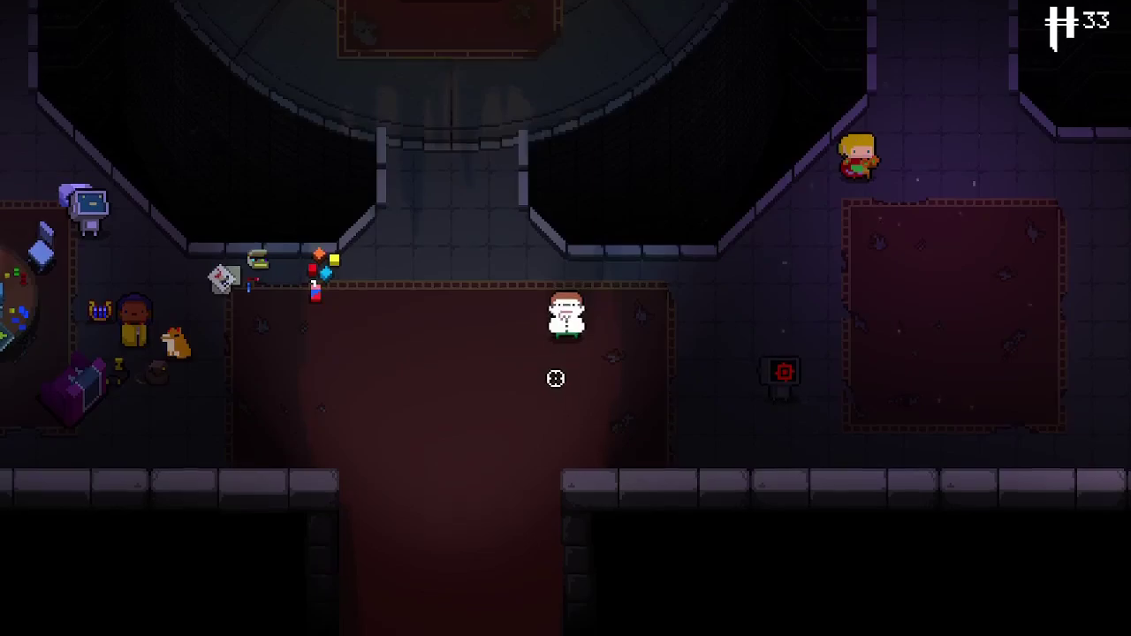
key("w")
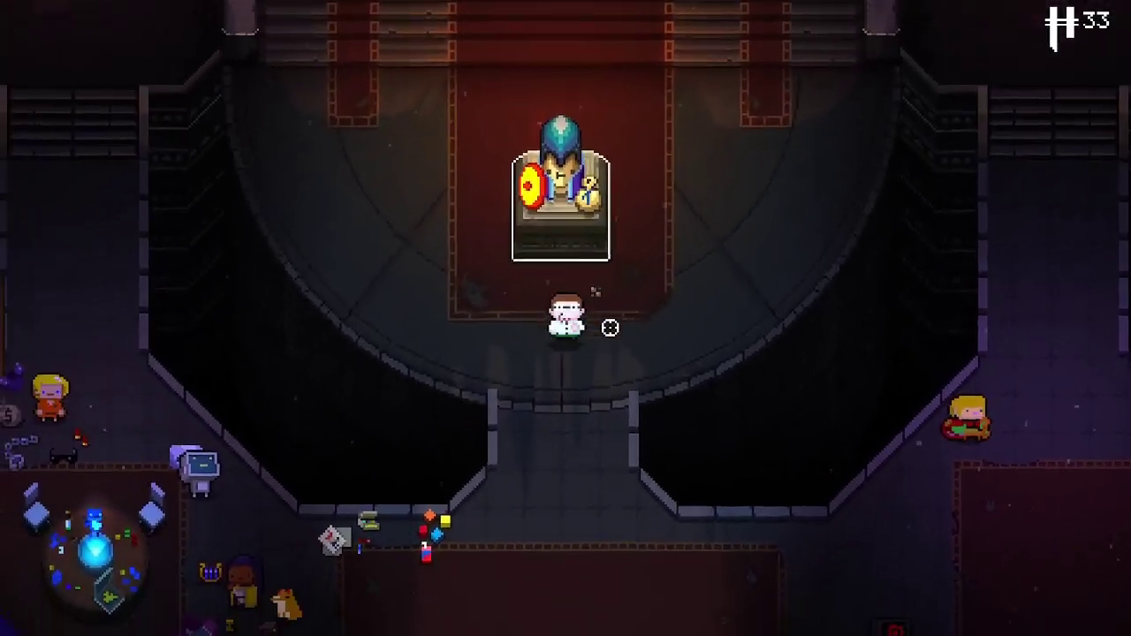
key("s")
key("Tab")
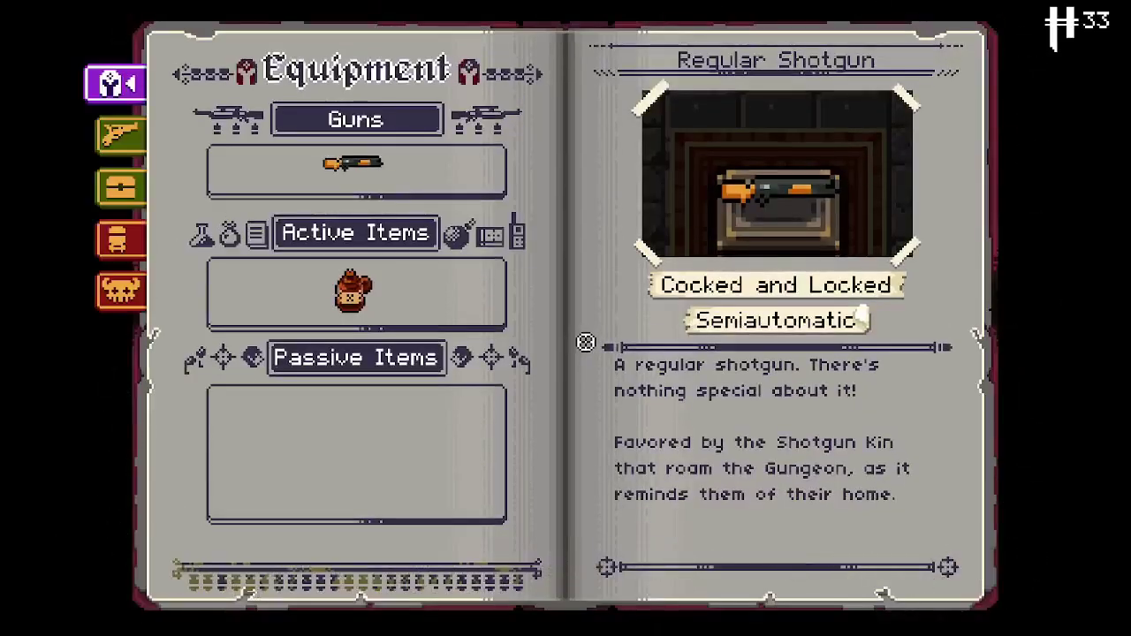
key("Escape")
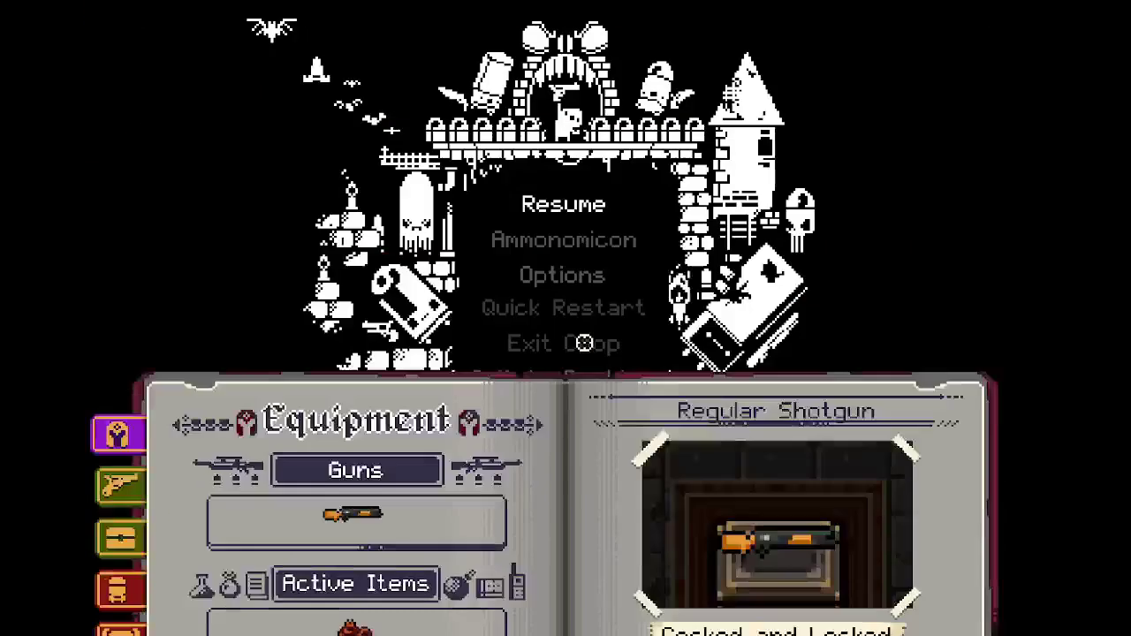
left_click(555, 202)
key("s")
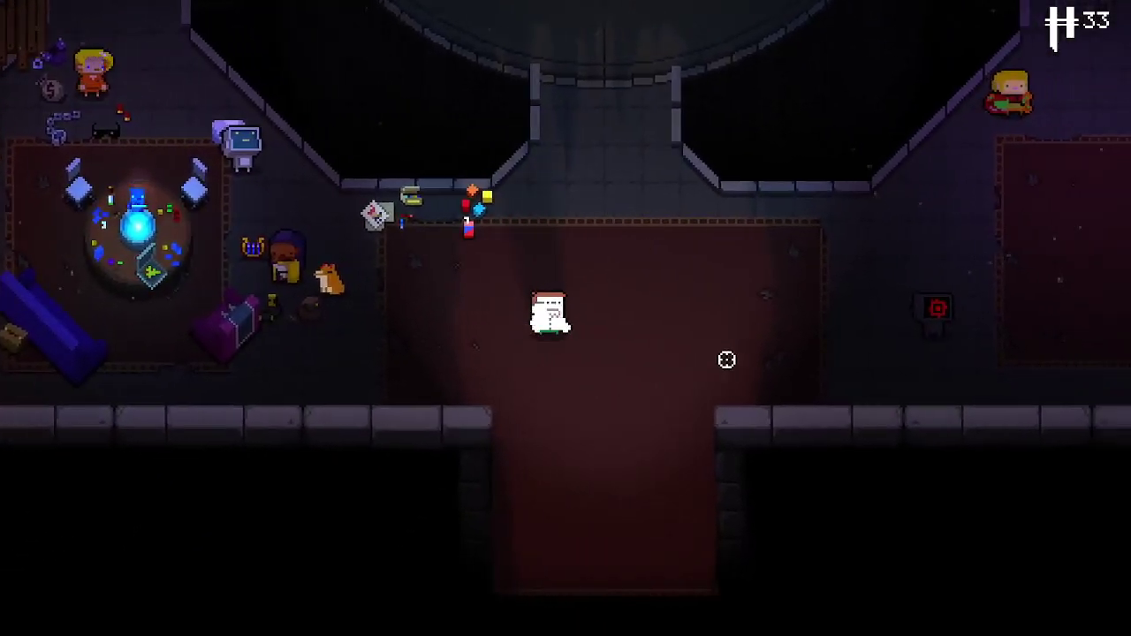
key("d")
key("d")
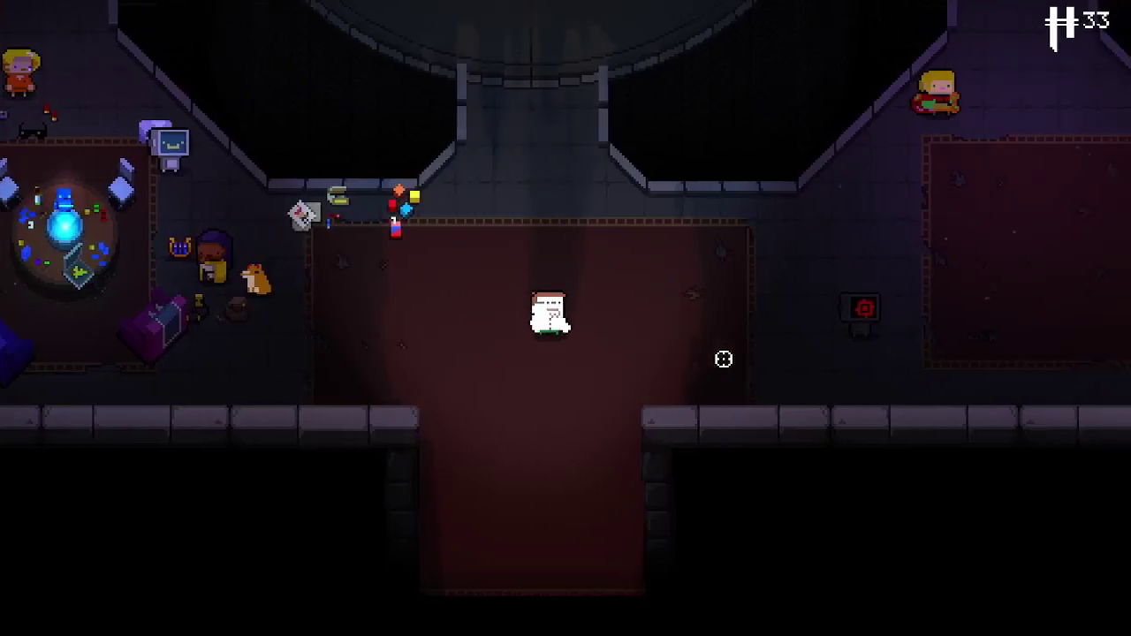